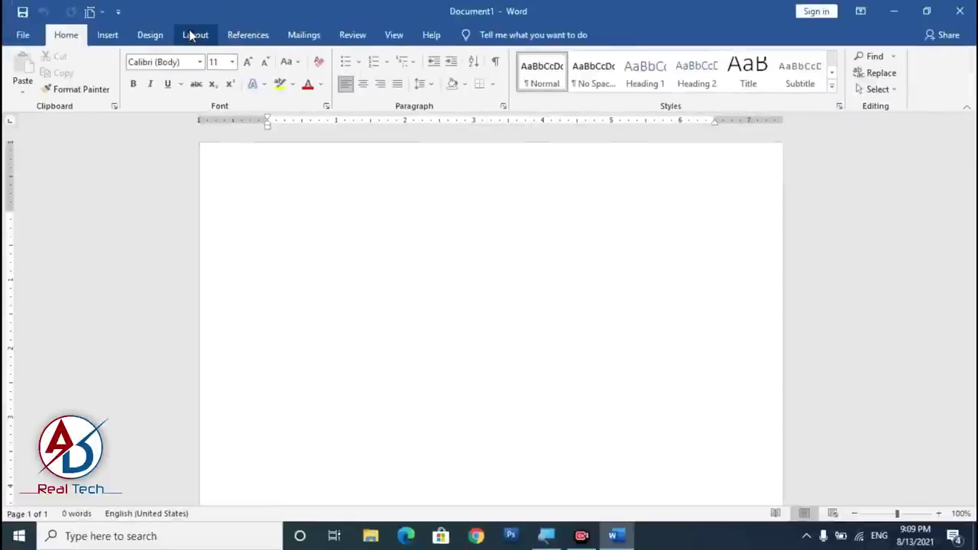
- Enter 0.2 inch for the Top, Bottom, Left and Right margins in Custom Margins and apply them
click(193, 36)
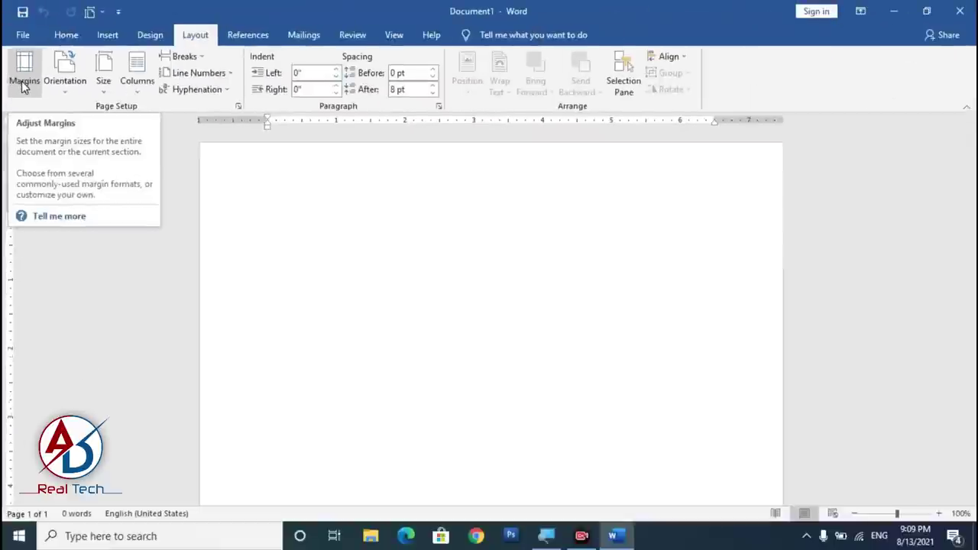
click(23, 82)
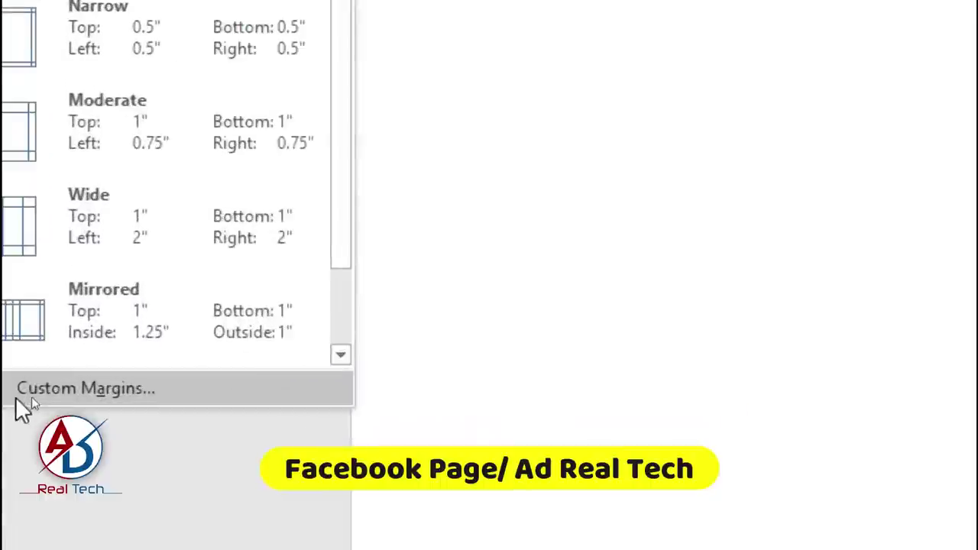
click(49, 397)
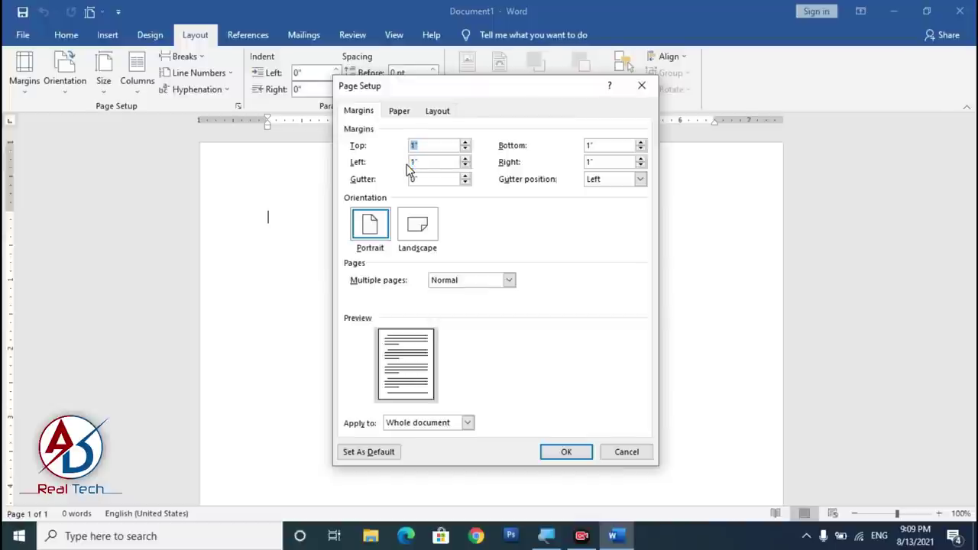
text(0.2)
key(Tab)
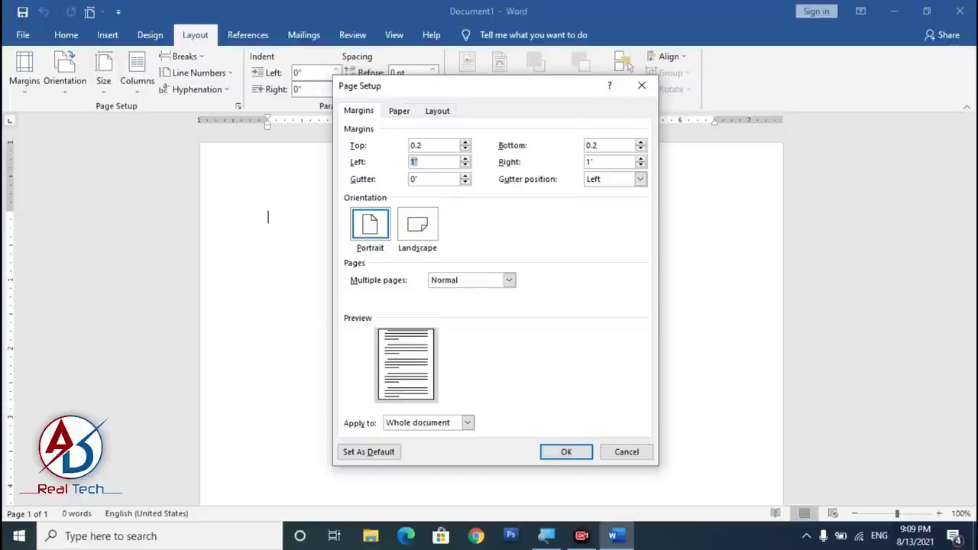
key(Tab)
text(0.2)
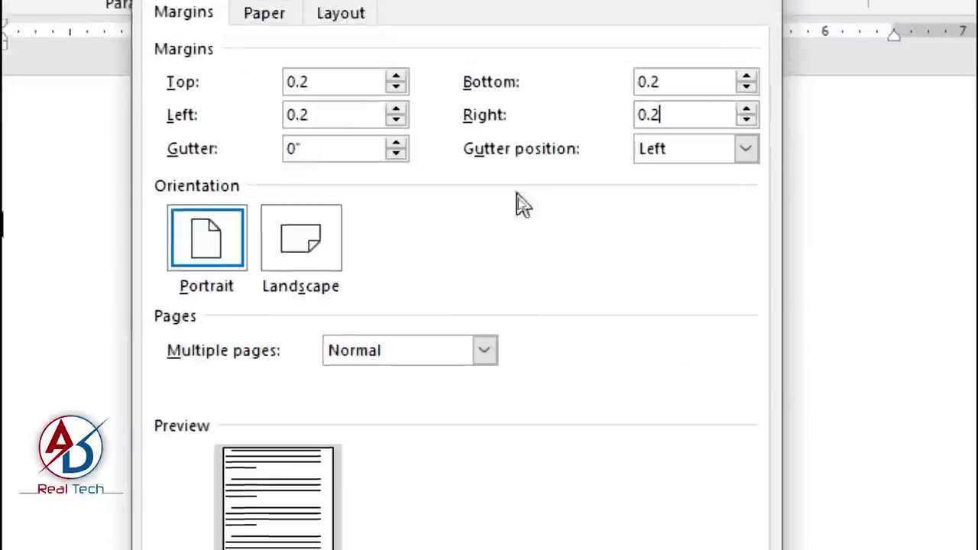
click(424, 145)
click(429, 161)
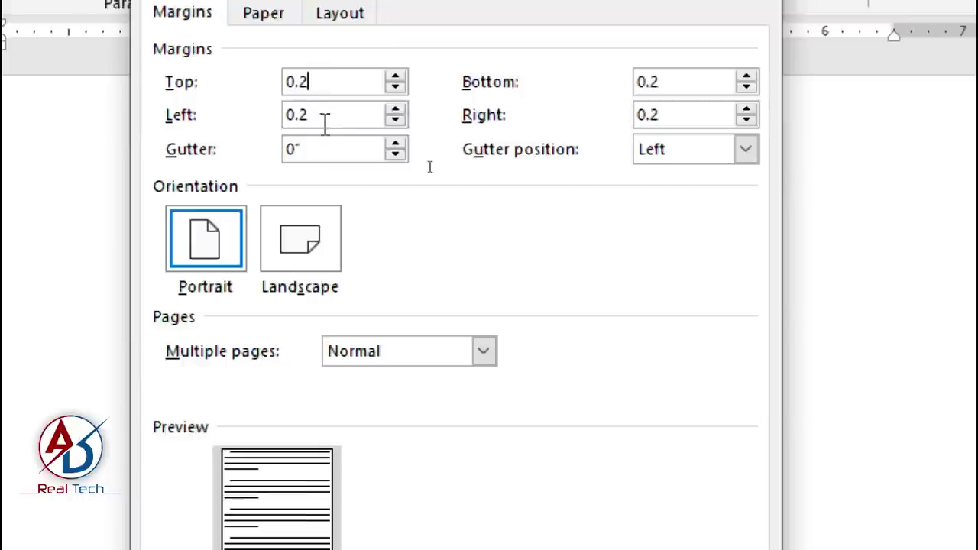
click(683, 83)
click(672, 113)
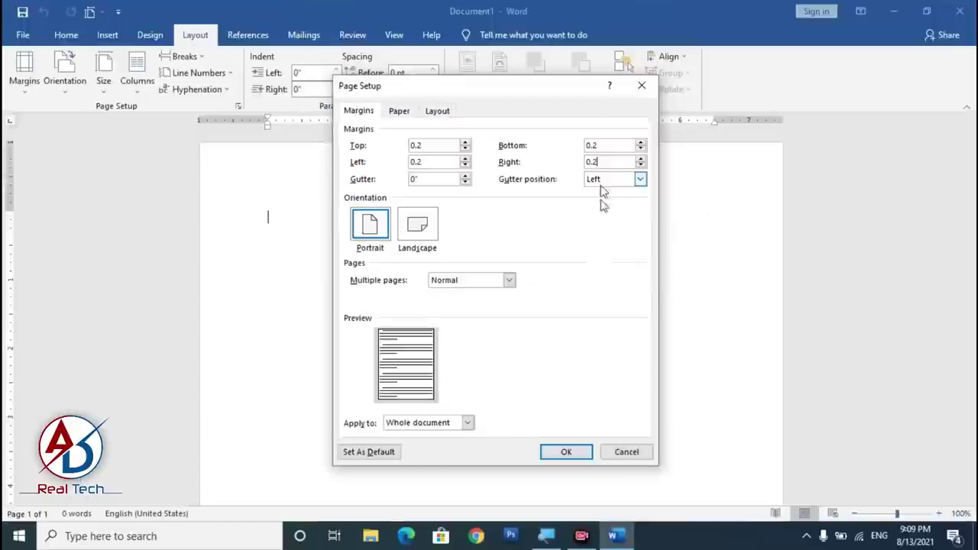
click(566, 453)
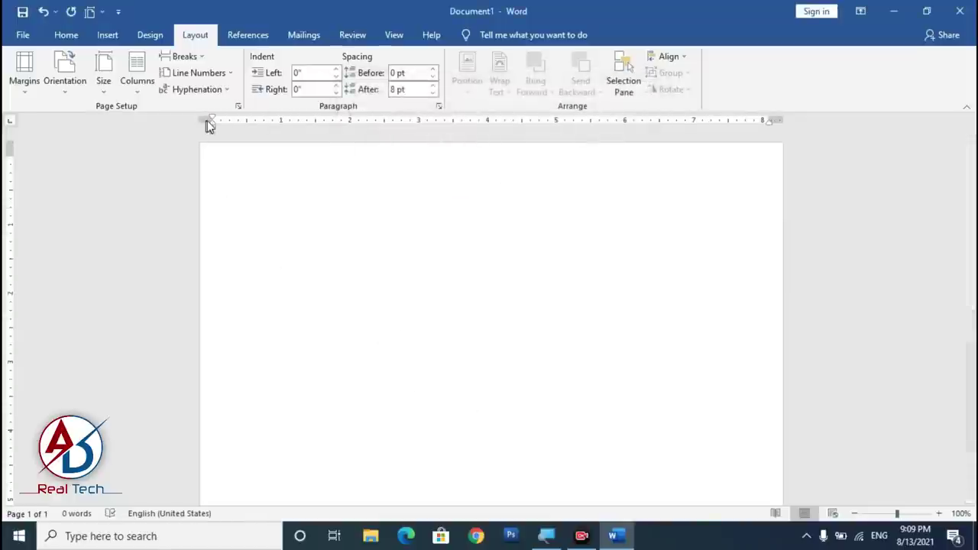
- Set a custom paper size of width 4 inches and height 6 inches and apply it
scroll(349, 329, down, 5)
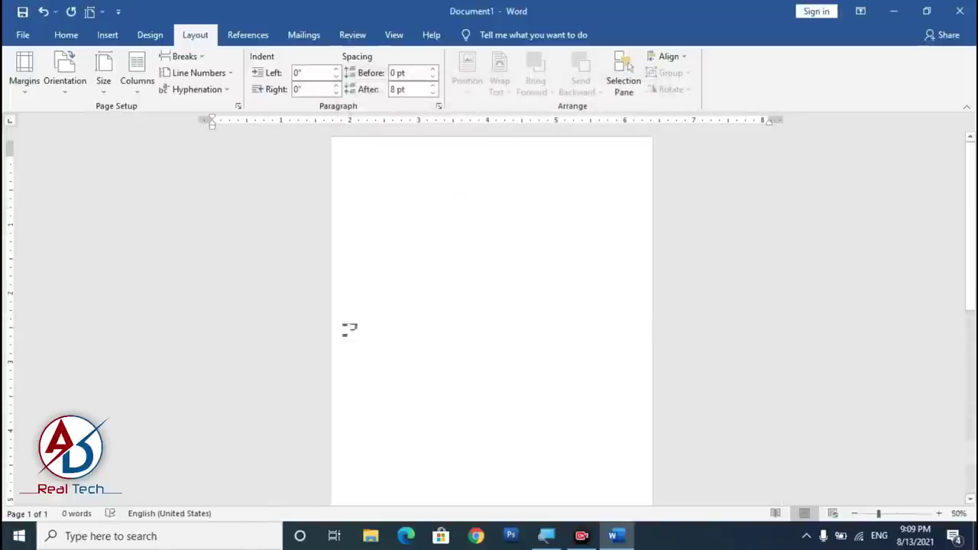
scroll(393, 235, up, 5)
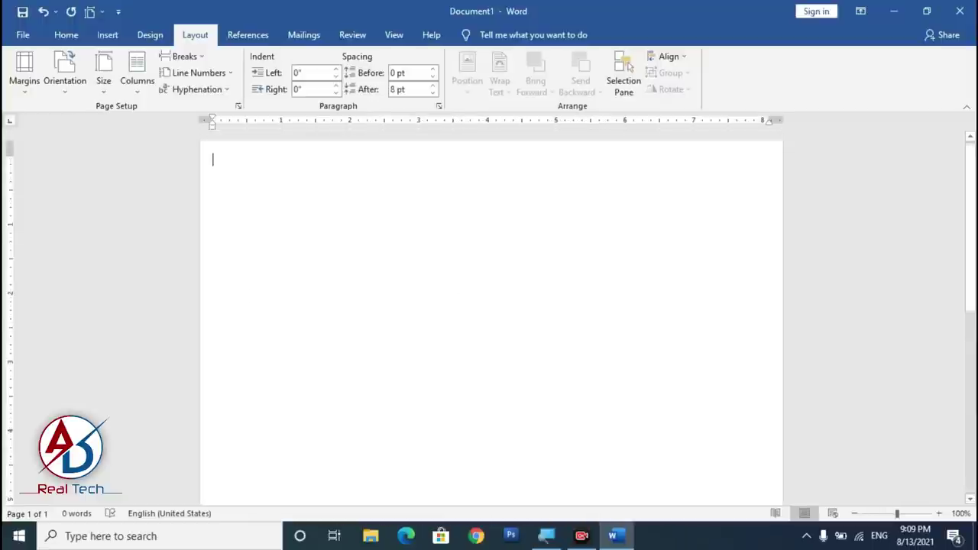
click(104, 81)
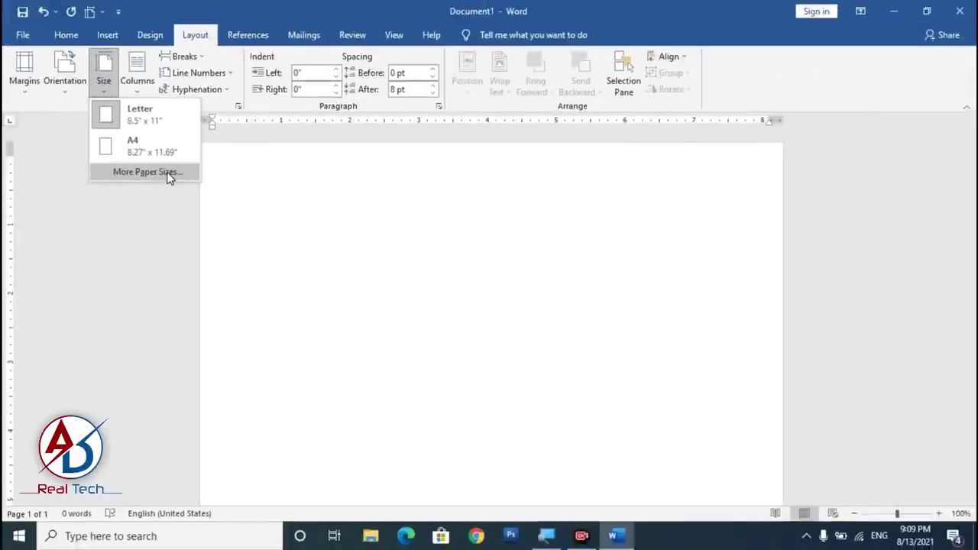
click(168, 172)
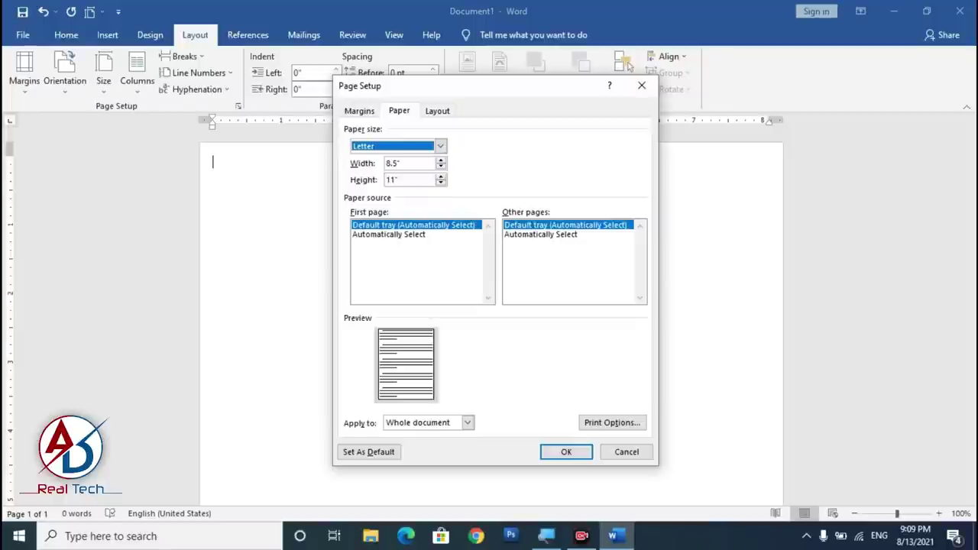
key(Tab)
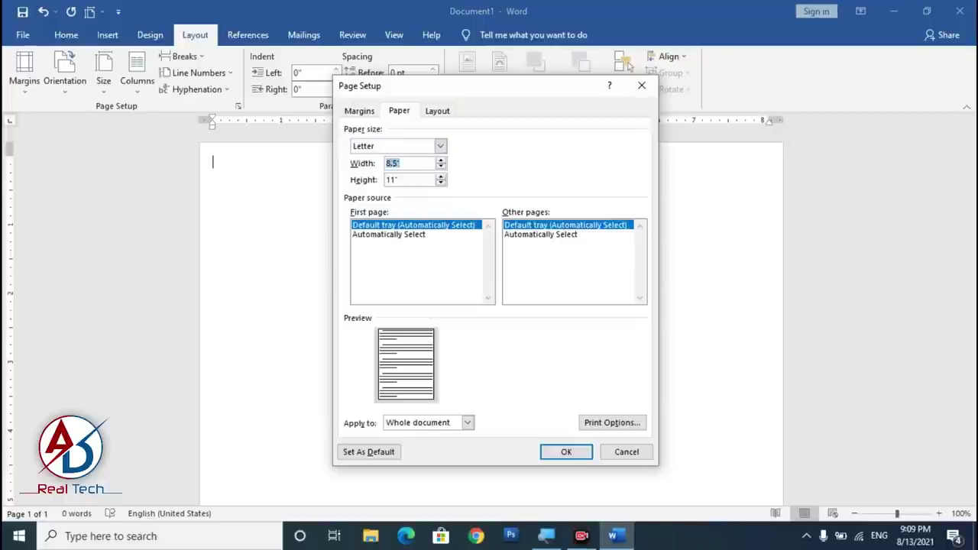
text(4)
key(Tab)
text(6)
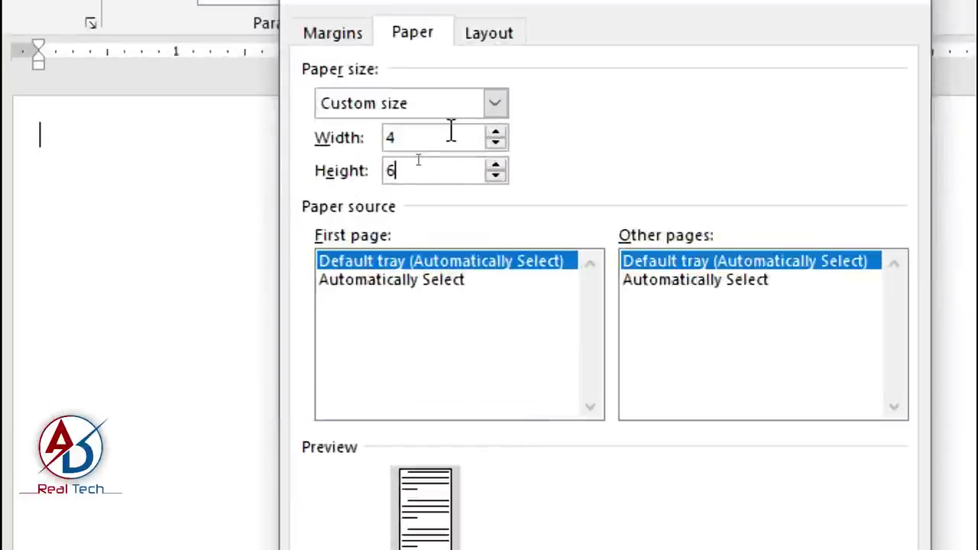
click(417, 162)
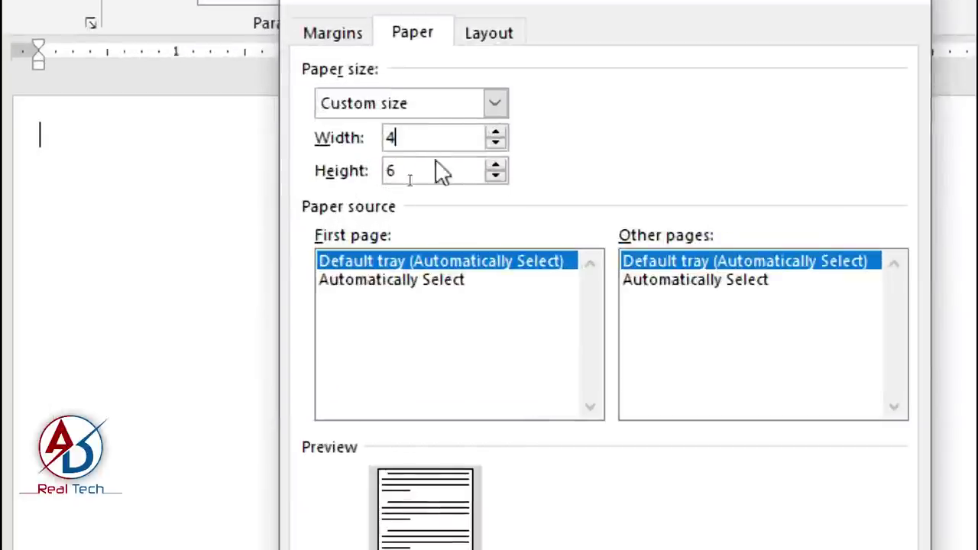
click(411, 136)
click(402, 177)
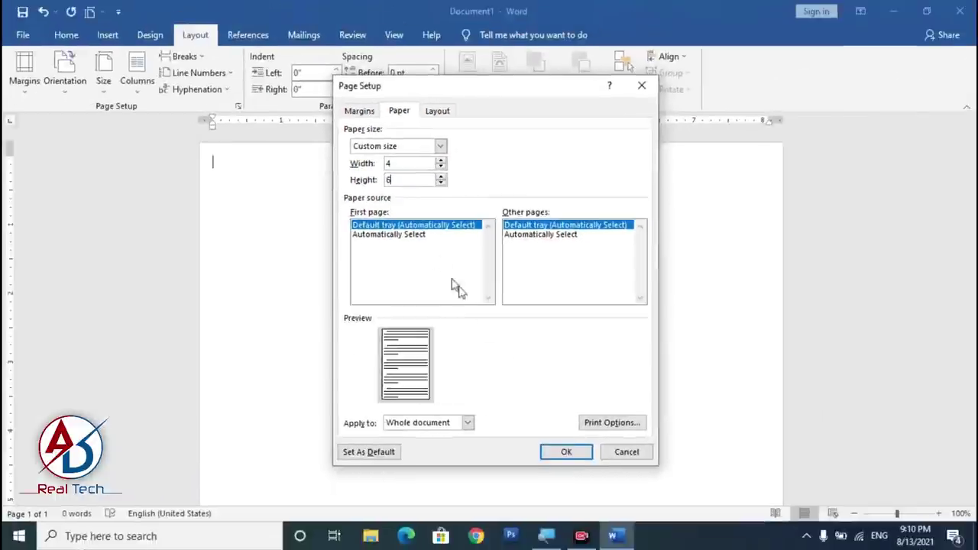
click(576, 452)
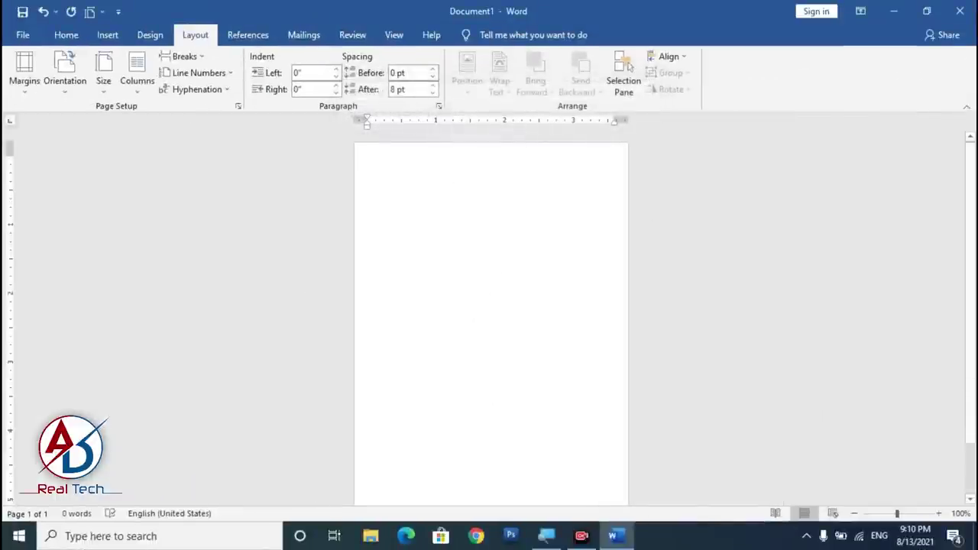
- Insert a table of three columns by four rows from the Insert Table grid
scroll(490, 321, up, 3)
scroll(491, 320, up, 3)
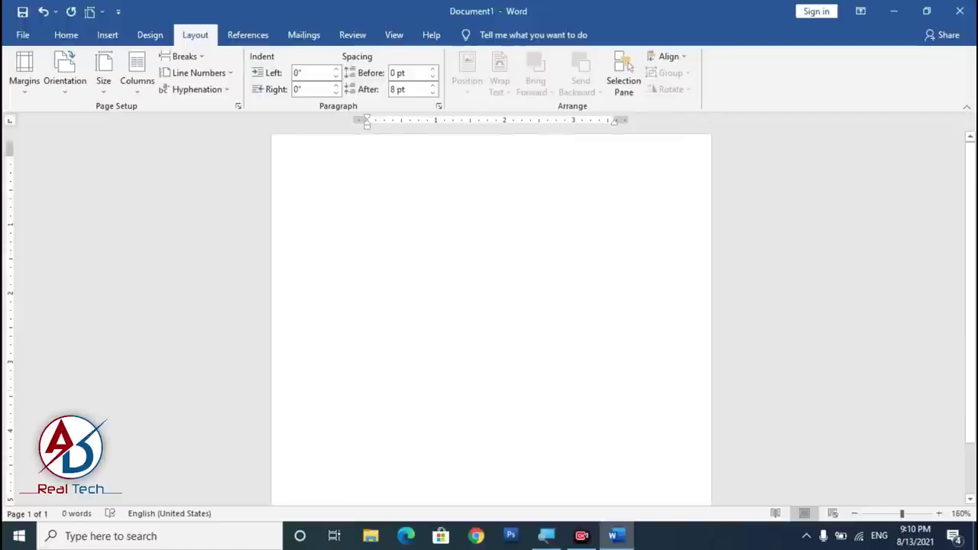
scroll(521, 348, down, 5)
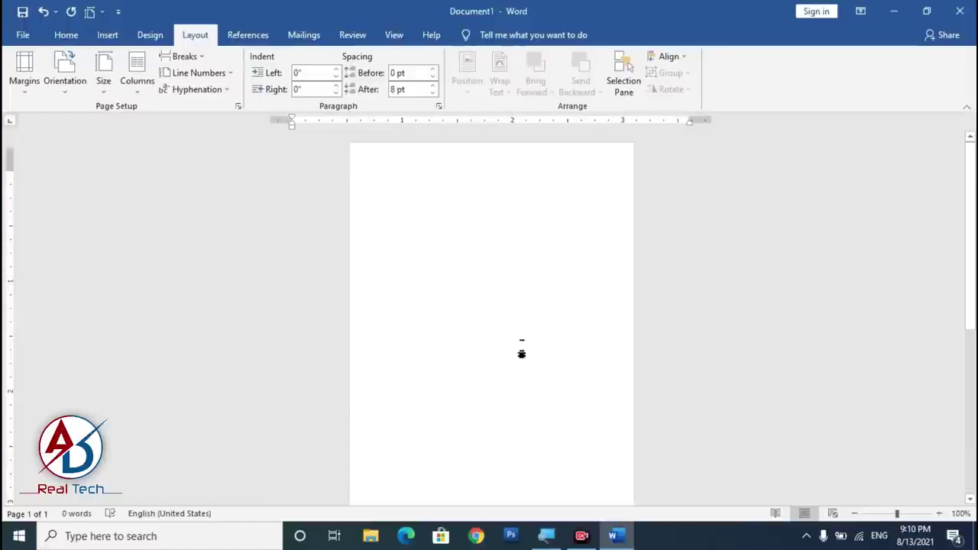
scroll(521, 348, down, 5)
scroll(521, 349, up, 5)
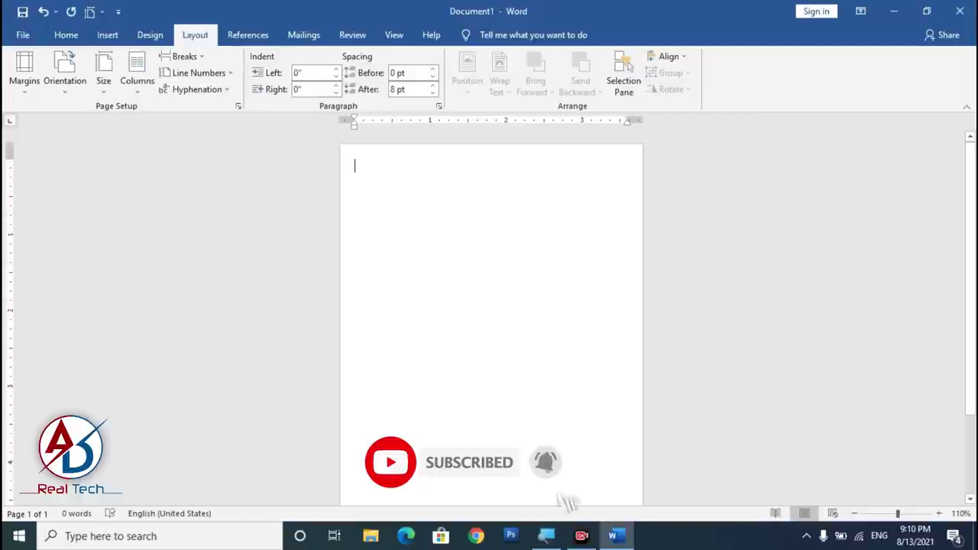
scroll(491, 319, up, 3)
scroll(491, 318, up, 2)
scroll(491, 319, up, 4)
scroll(491, 319, up, 2)
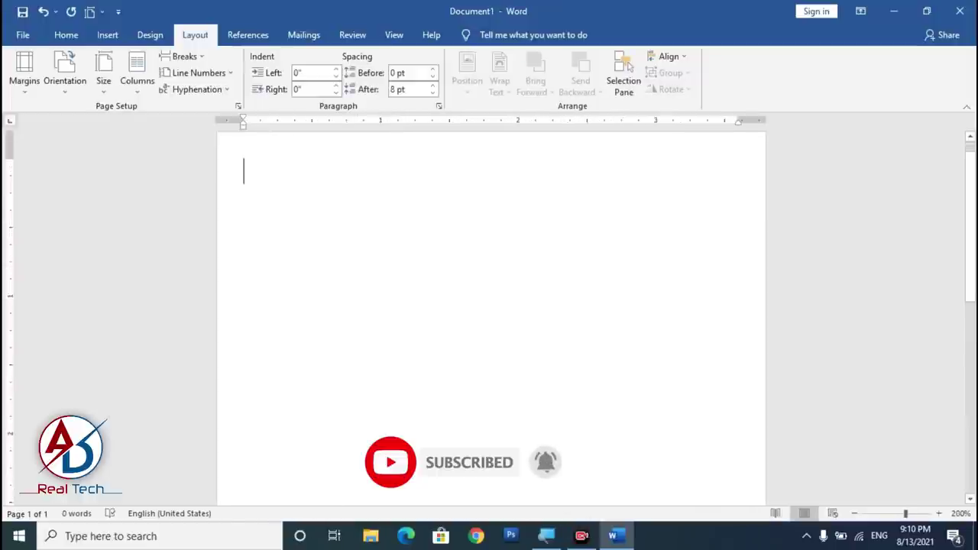
scroll(491, 319, down, 4)
scroll(492, 319, down, 3)
scroll(491, 319, up, 3)
scroll(491, 318, up, 4)
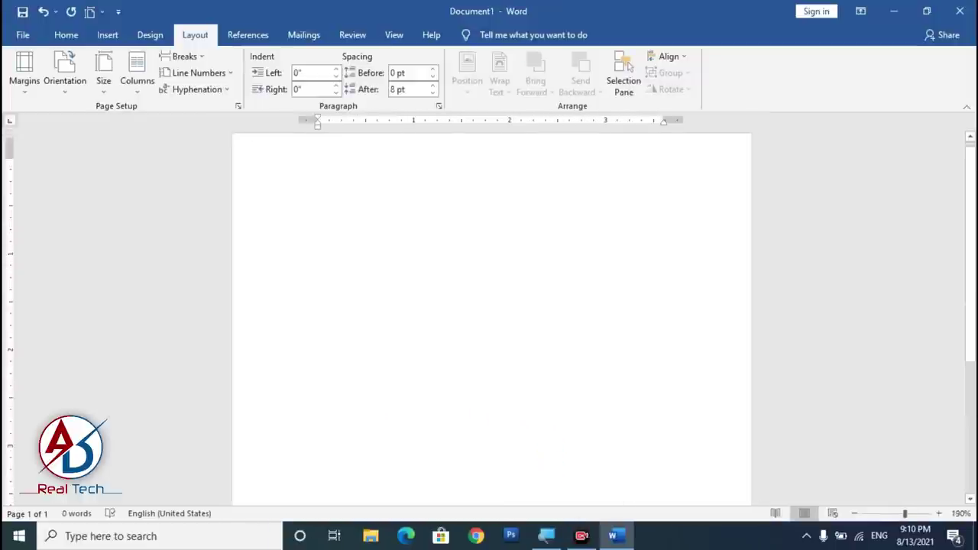
scroll(491, 318, up, 4)
scroll(492, 318, down, 3)
scroll(491, 319, down, 6)
scroll(491, 319, down, 1)
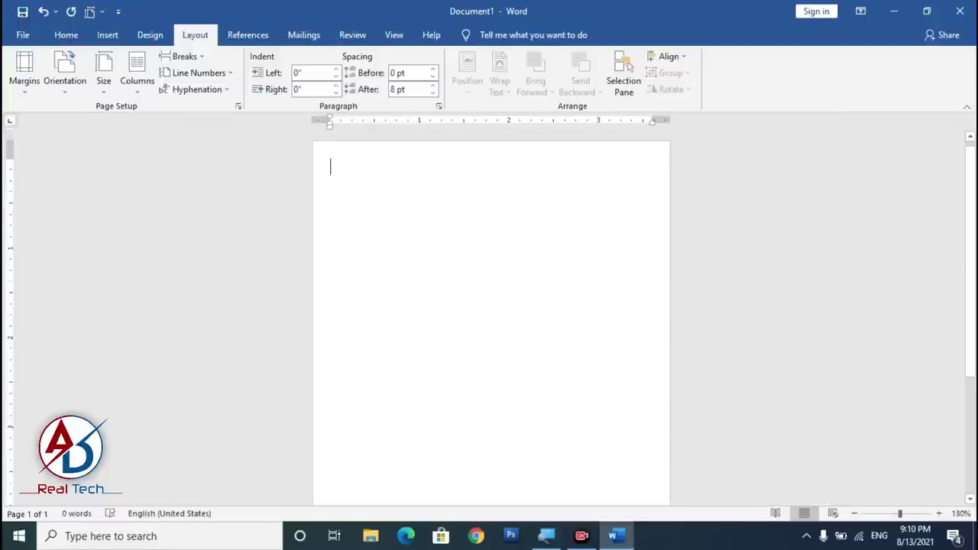
scroll(492, 318, up, 5)
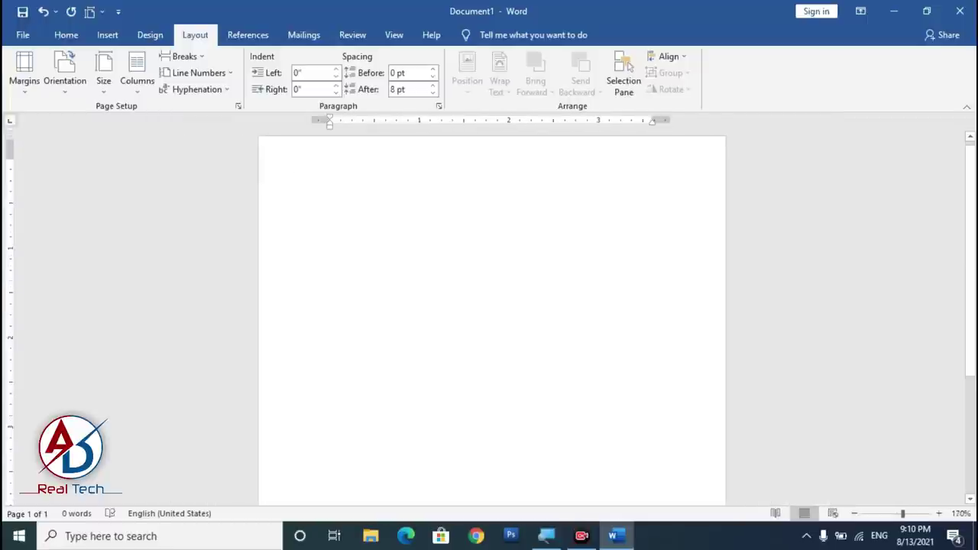
click(107, 35)
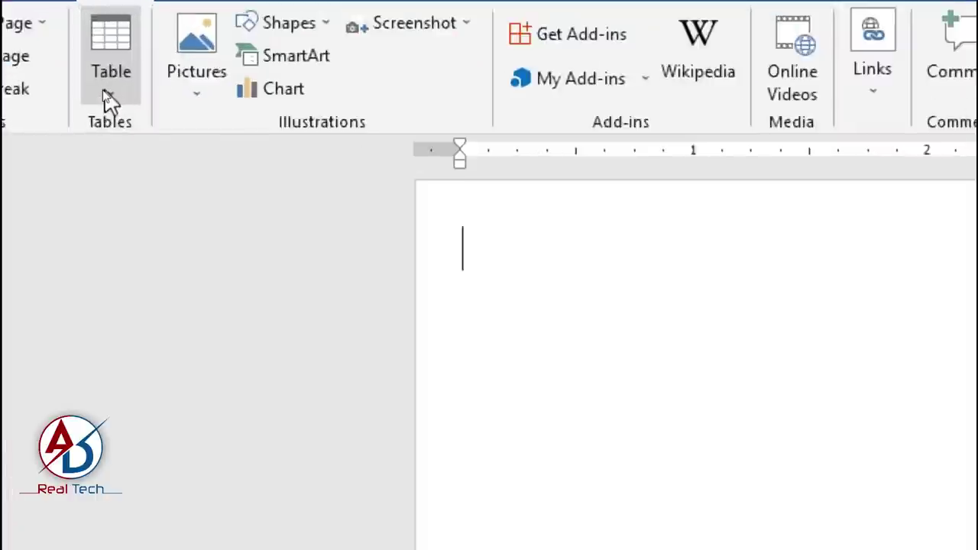
click(103, 90)
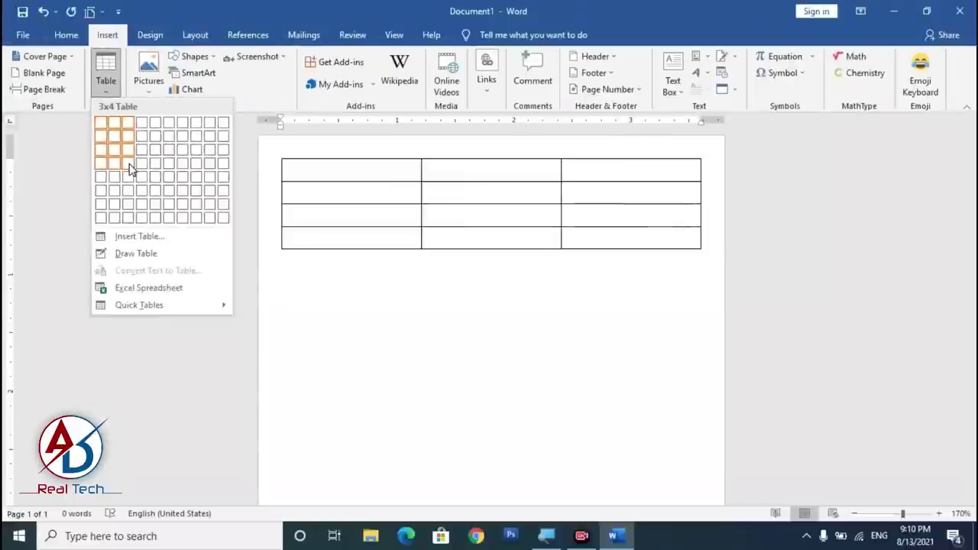
click(130, 169)
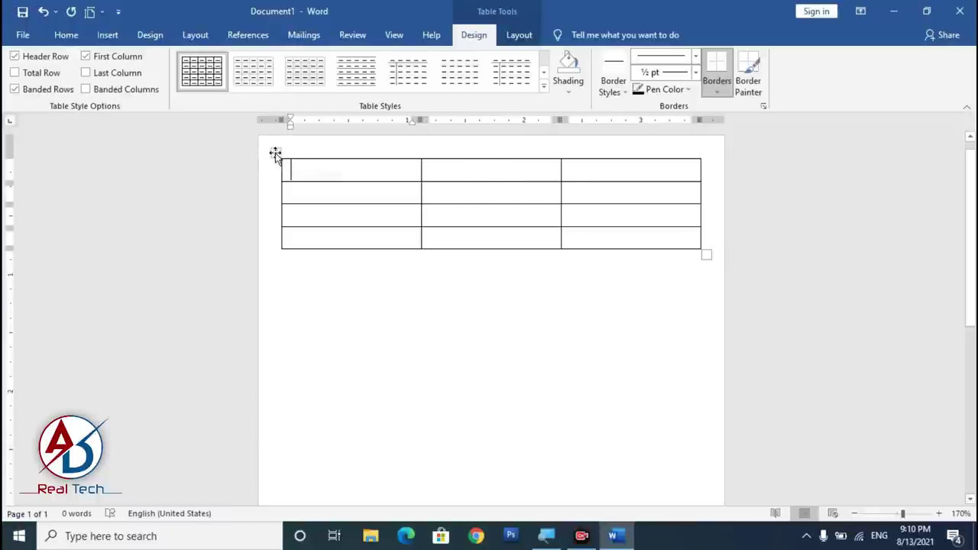
- In Table Properties, give all rows a fixed 1.35-inch height and all columns a 1.1-inch width
click(275, 154)
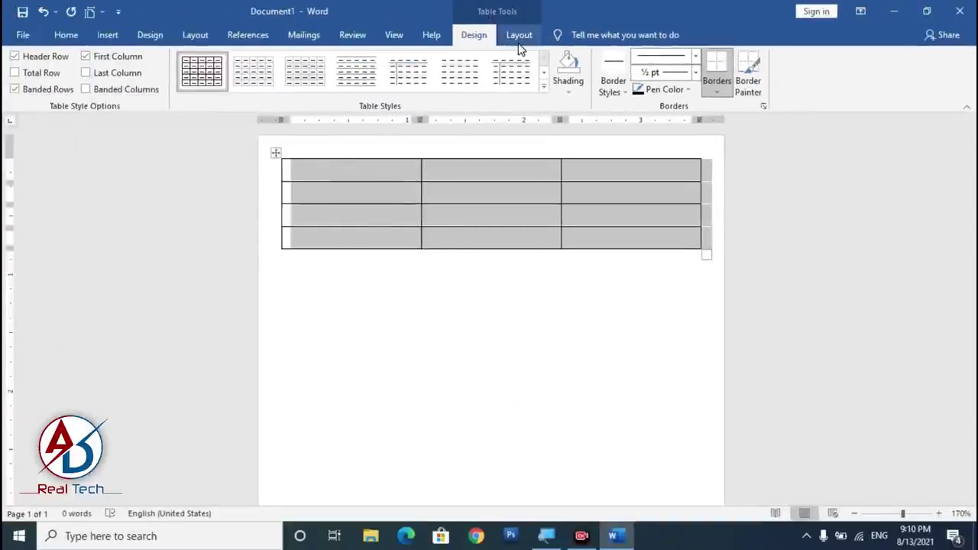
click(518, 36)
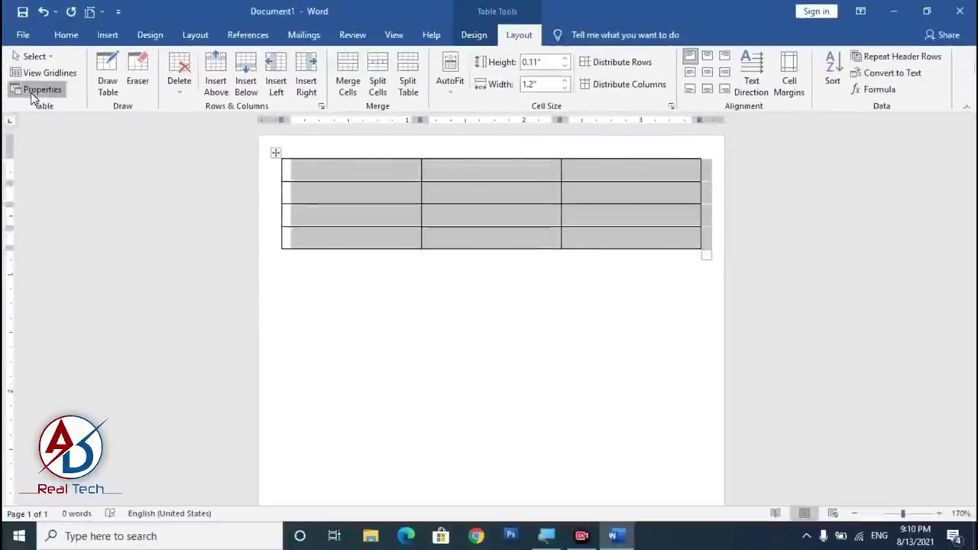
click(37, 90)
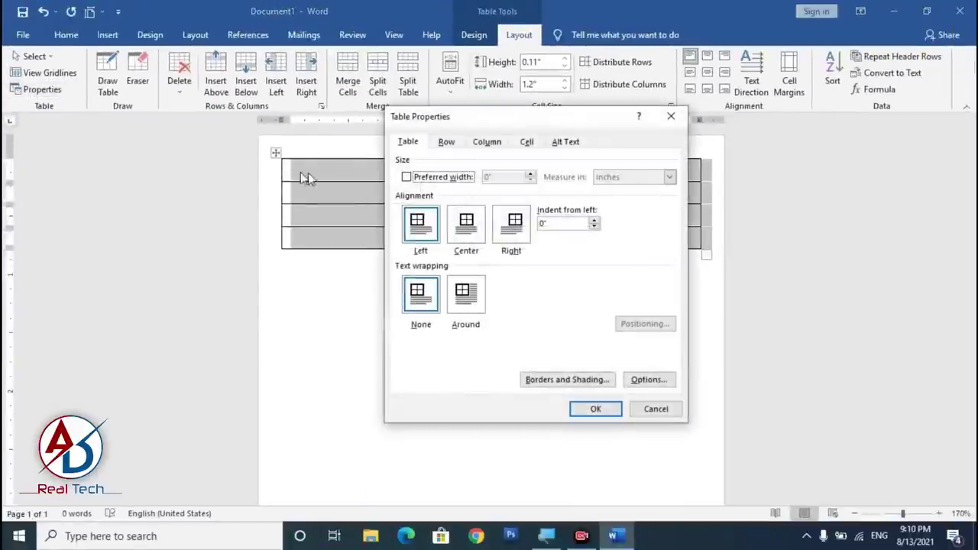
click(449, 147)
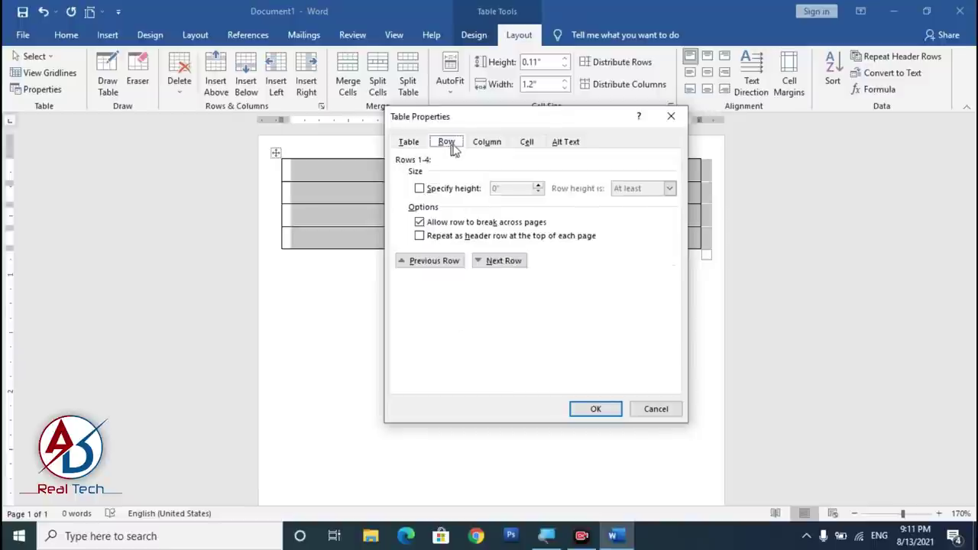
click(483, 145)
click(449, 146)
click(419, 189)
click(505, 192)
text(1.35)
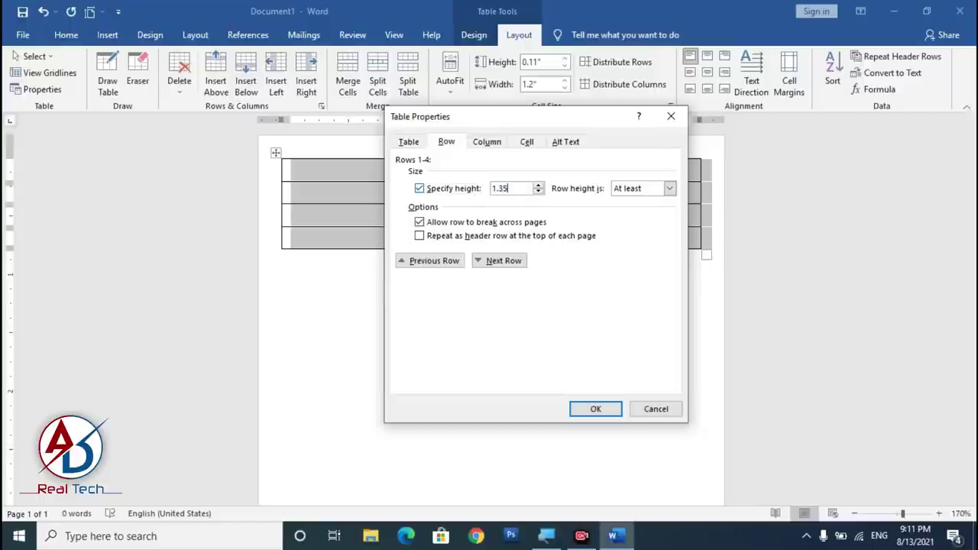
click(486, 142)
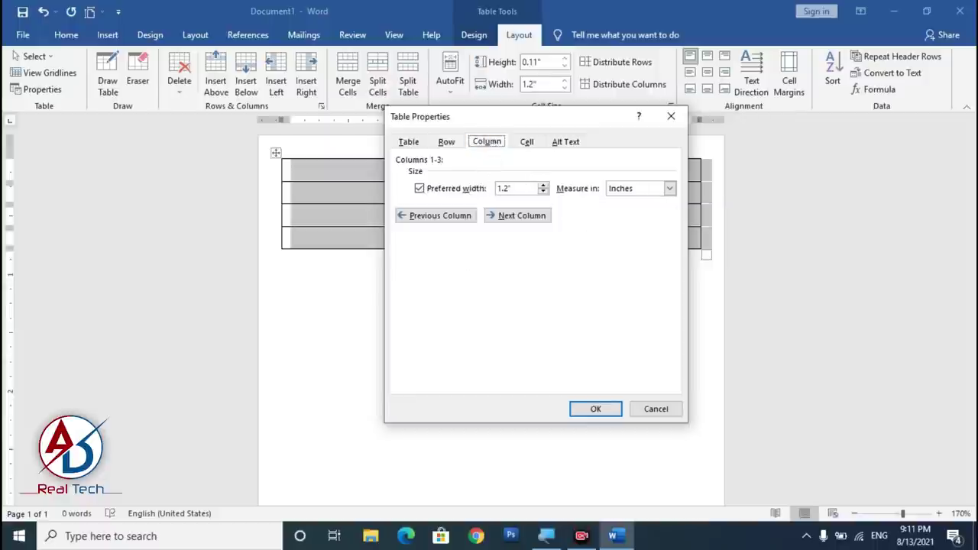
click(515, 188)
text(1)
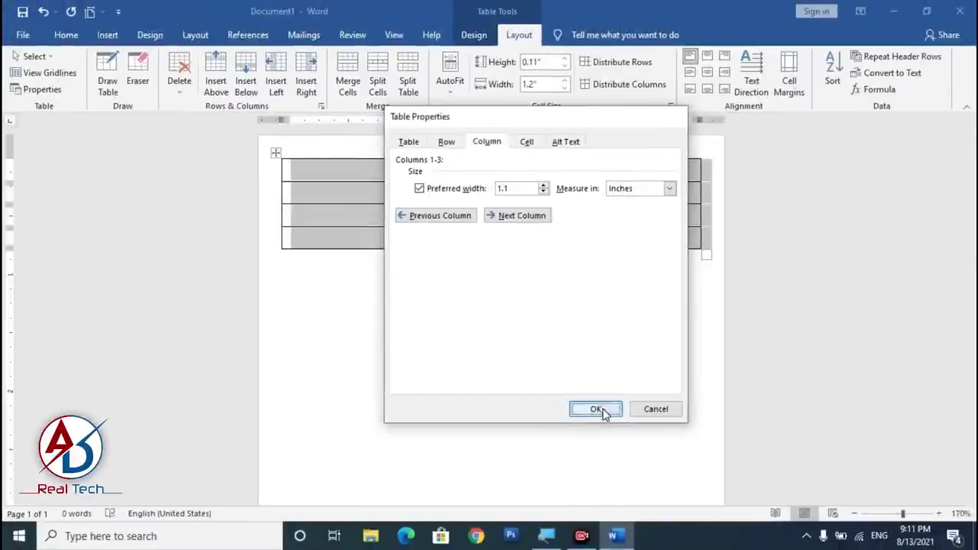
click(596, 410)
- Drag the top margin marker on the vertical ruler slightly down so the table fits on one page
scroll(363, 233, down, 3)
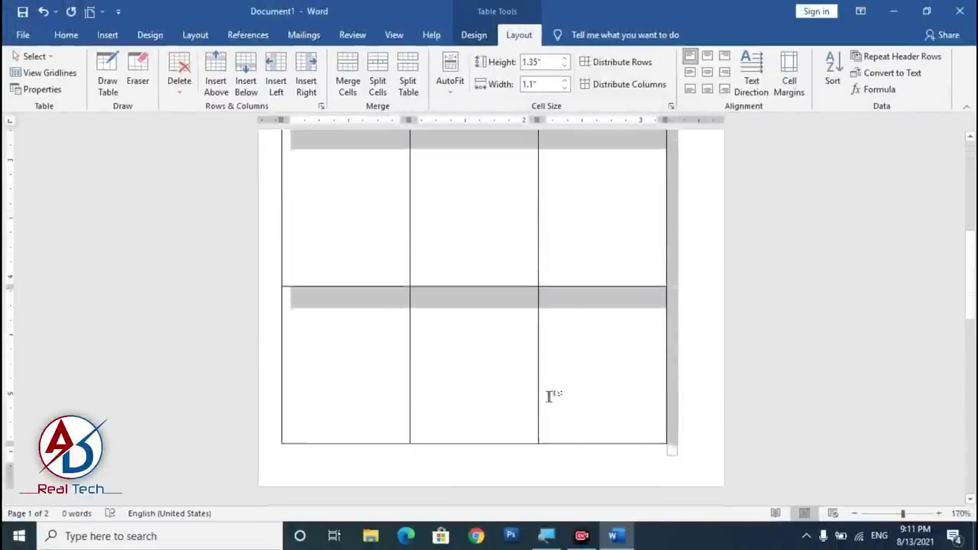
scroll(545, 395, down, 4)
scroll(319, 280, down, 3)
ctrl+scroll(489, 306, down, 3)
ctrl+scroll(489, 305, down, 3)
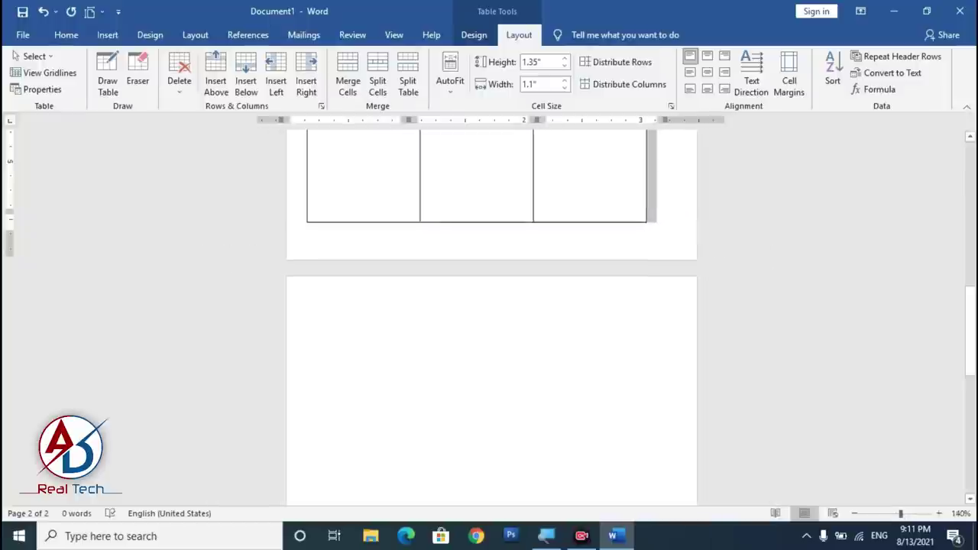
ctrl+scroll(489, 305, down, 5)
ctrl+scroll(489, 306, down, 1)
ctrl+scroll(461, 229, up, 1)
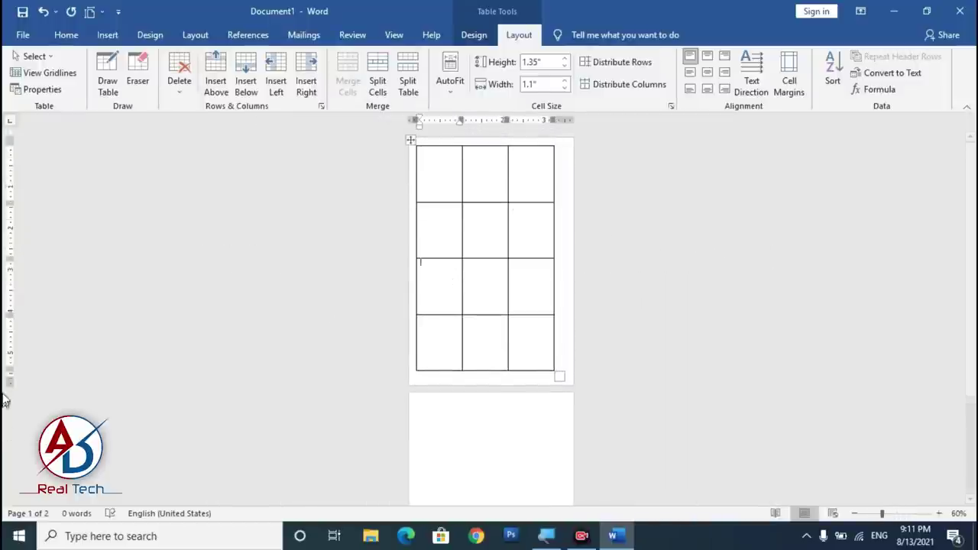
drag(5, 375, 4, 391)
drag(9, 197, 10, 202)
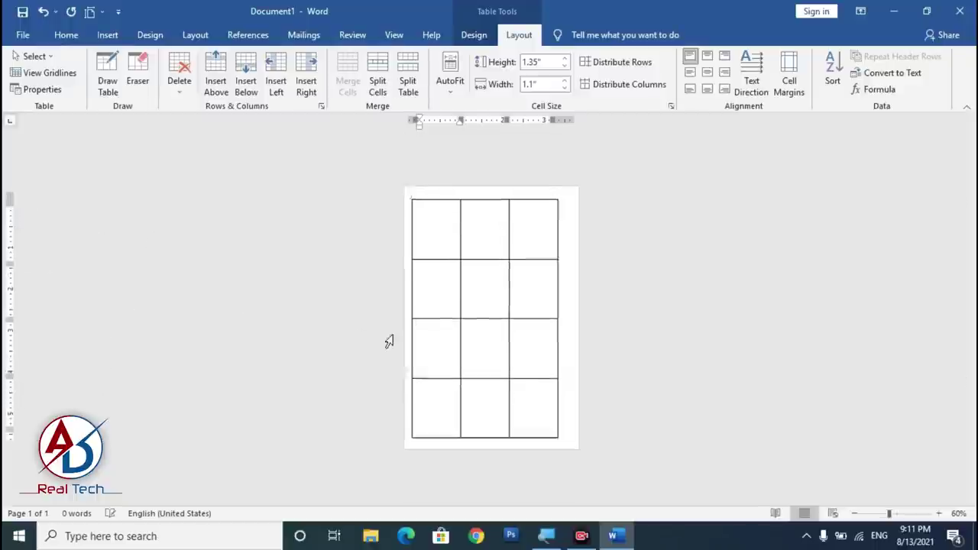
ctrl+scroll(389, 341, up, 4)
- Set the table's alignment to Center in Table Properties
click(360, 159)
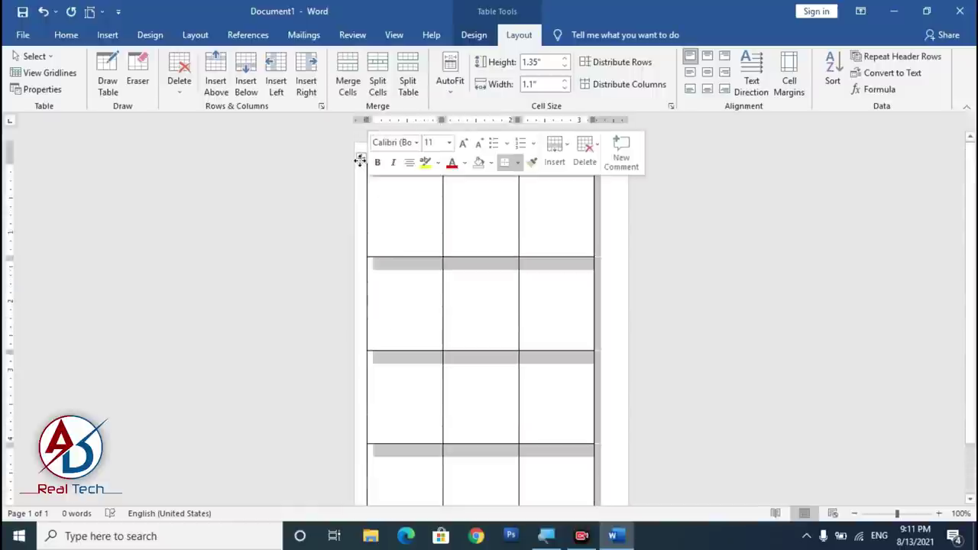
click(36, 91)
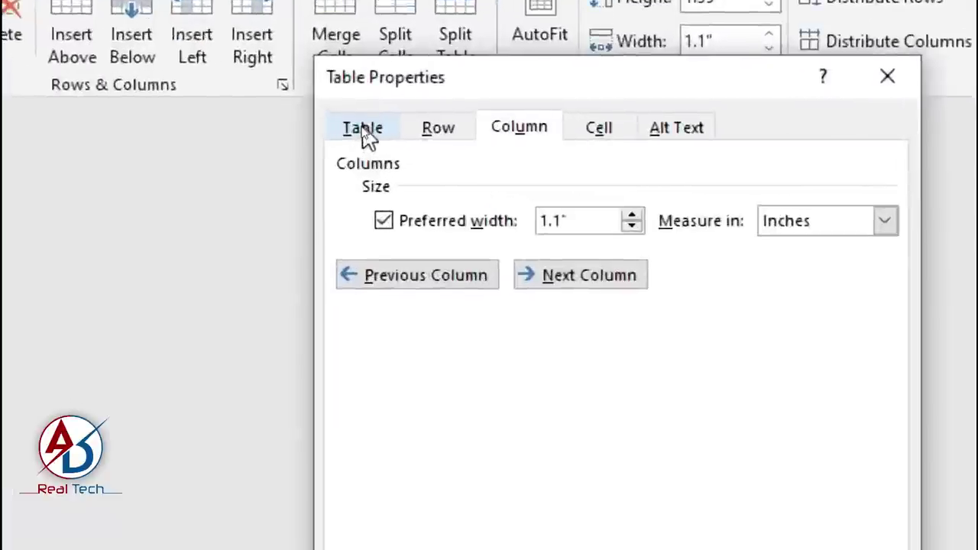
click(362, 130)
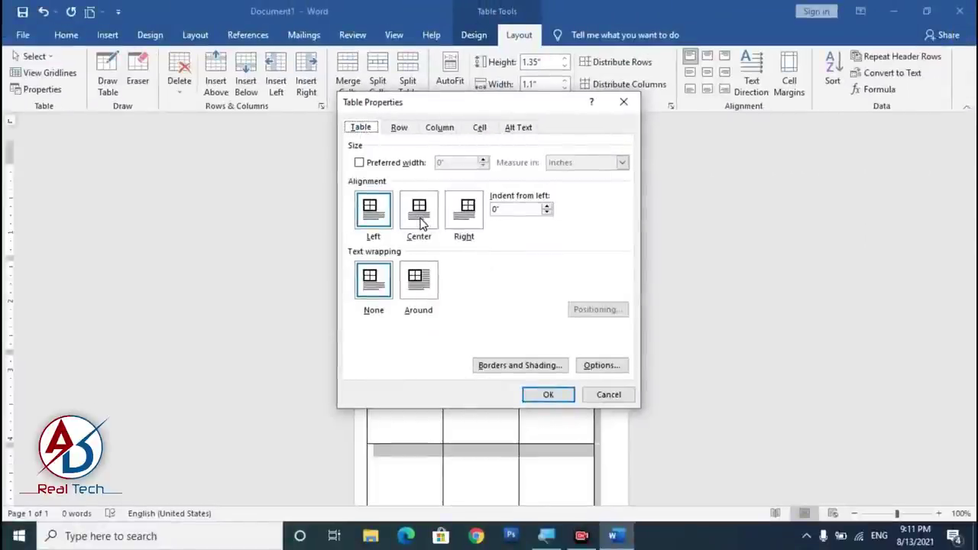
click(423, 222)
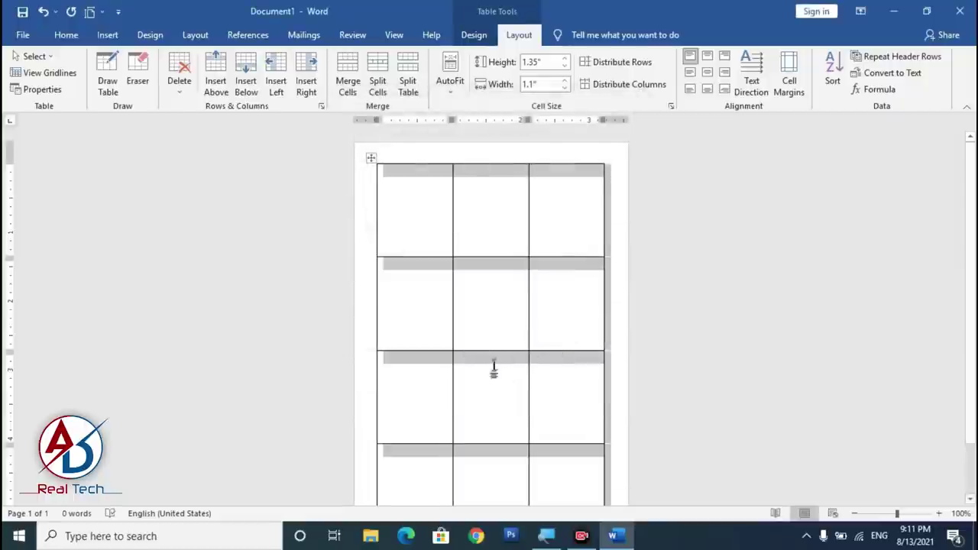
- Place the insertion point just below the table with the Insert ribbon showing
ctrl+scroll(484, 359, down, 3)
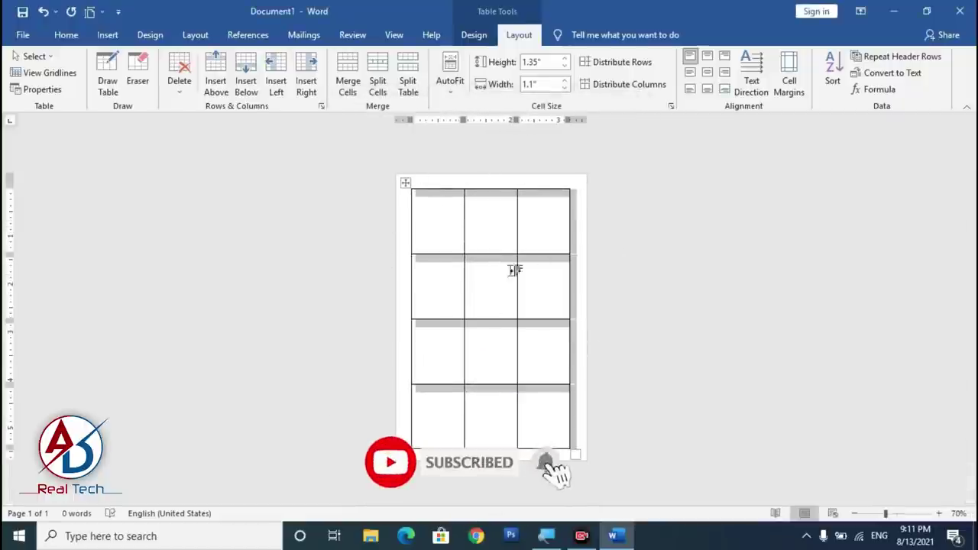
ctrl+scroll(535, 281, up, 5)
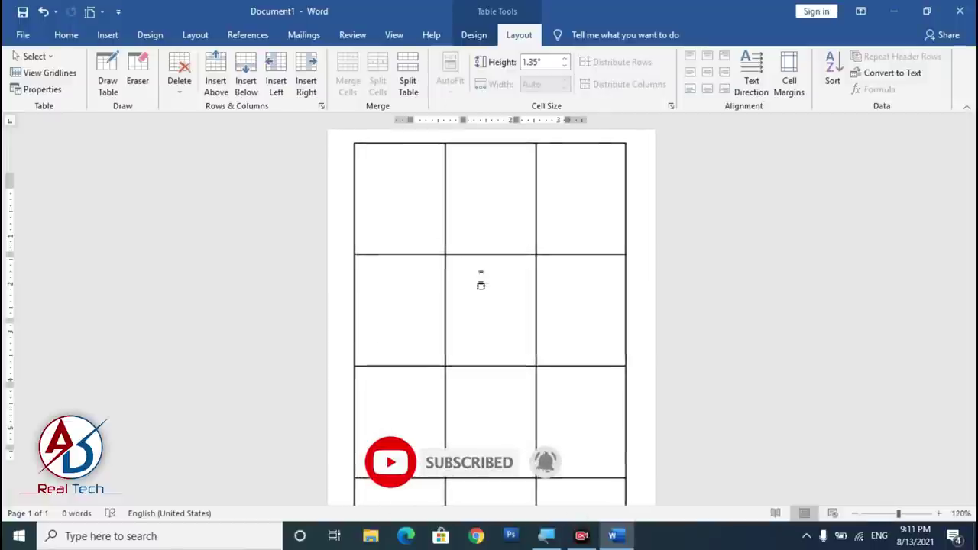
scroll(427, 262, up, 1)
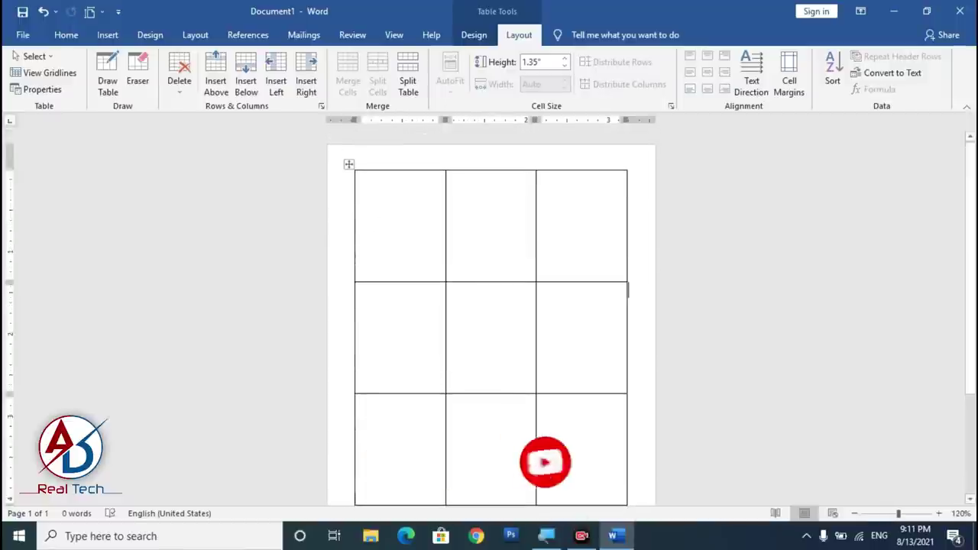
click(105, 35)
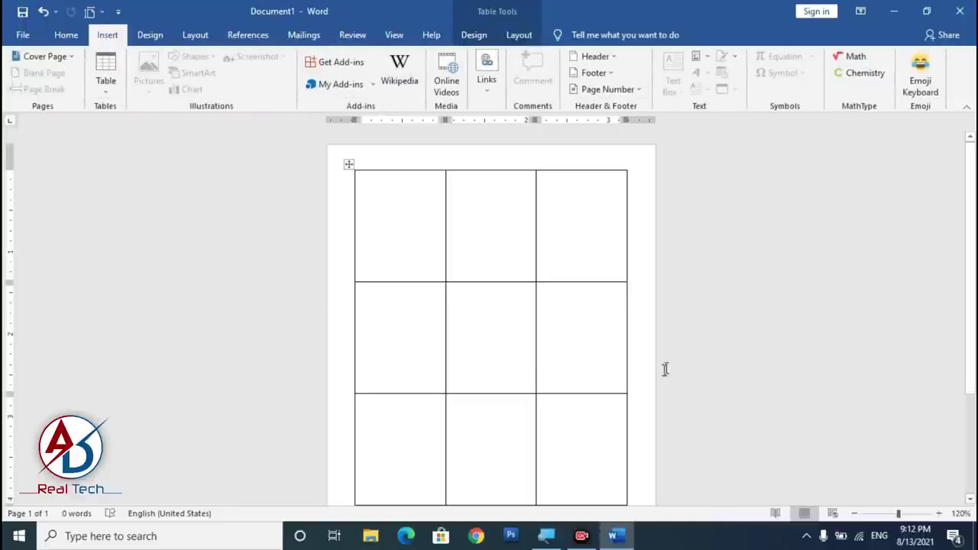
scroll(624, 405, down, 1)
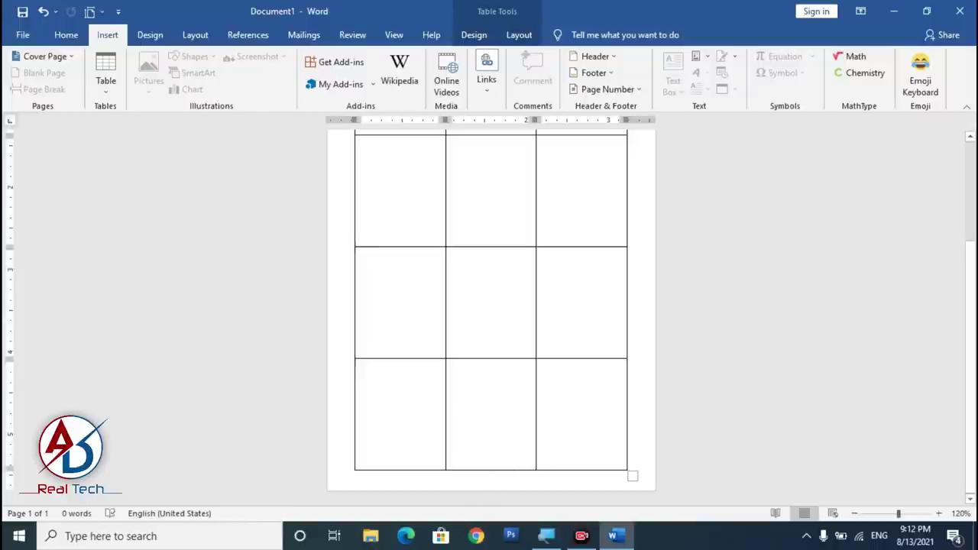
click(343, 478)
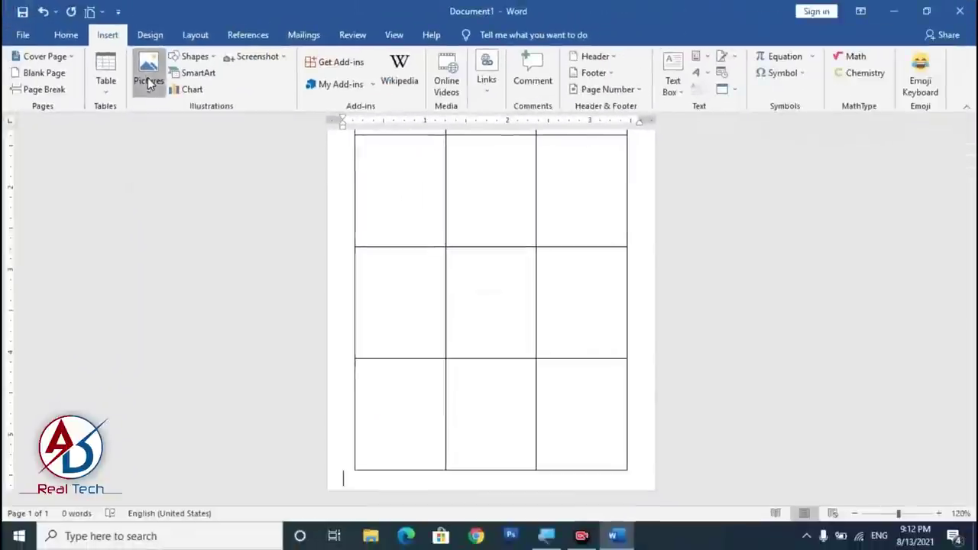
- Insert the portrait photo from the Downloads folder into the document
click(149, 84)
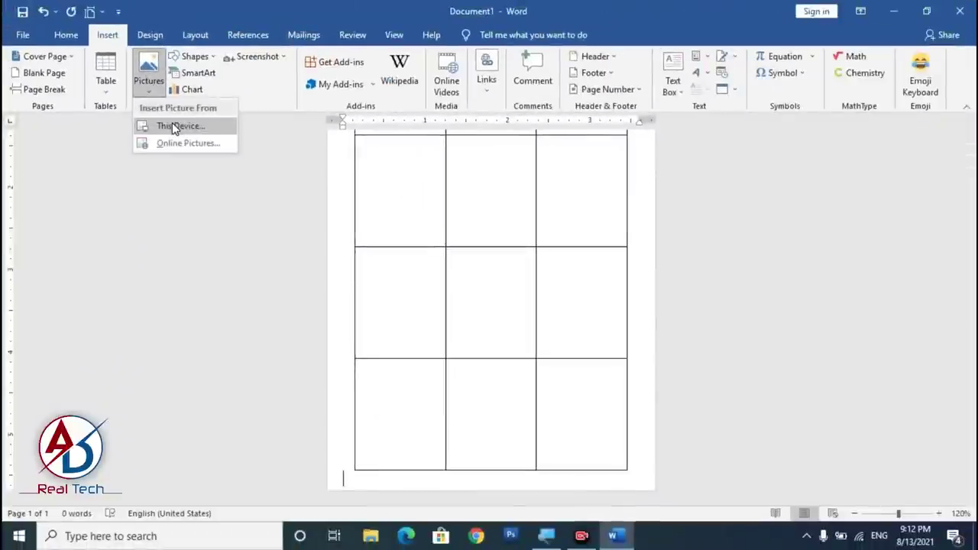
click(172, 122)
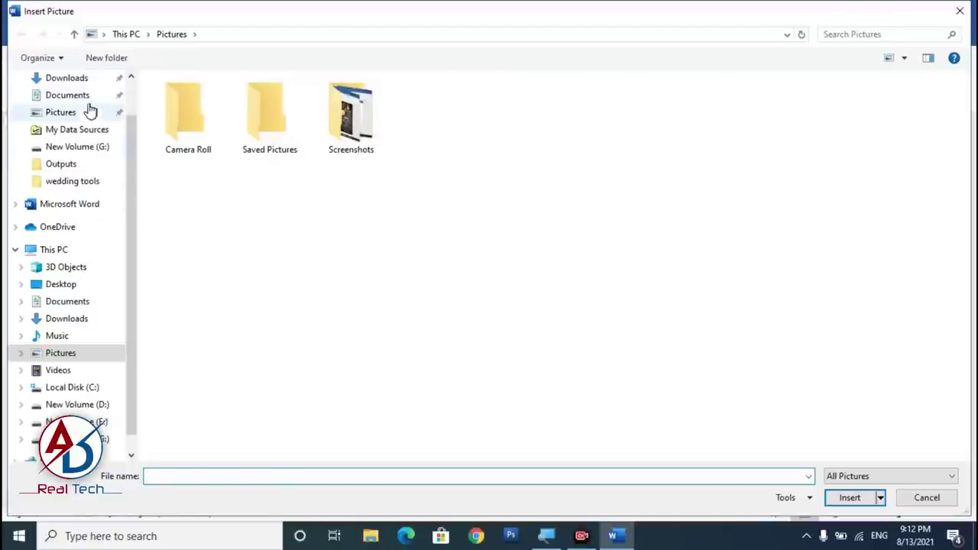
click(69, 322)
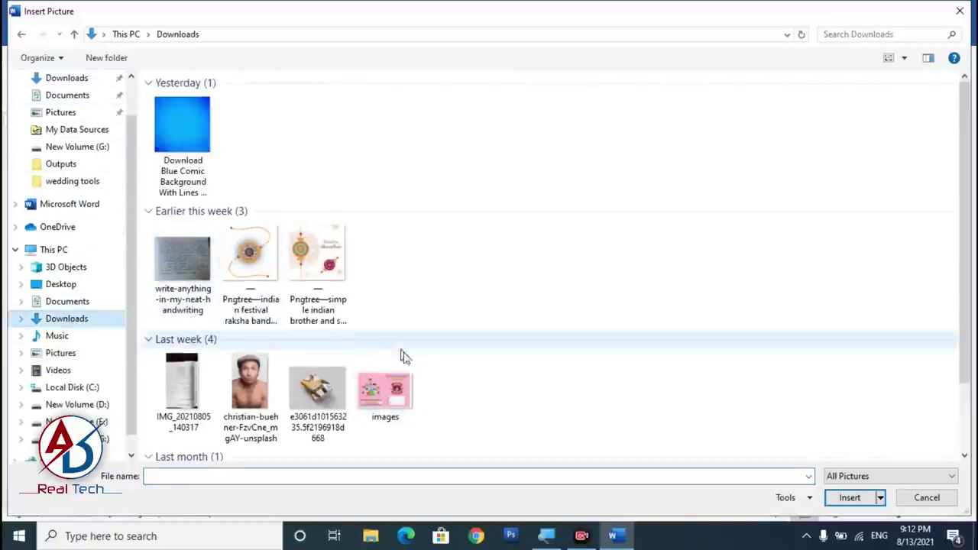
scroll(291, 412, down, 2)
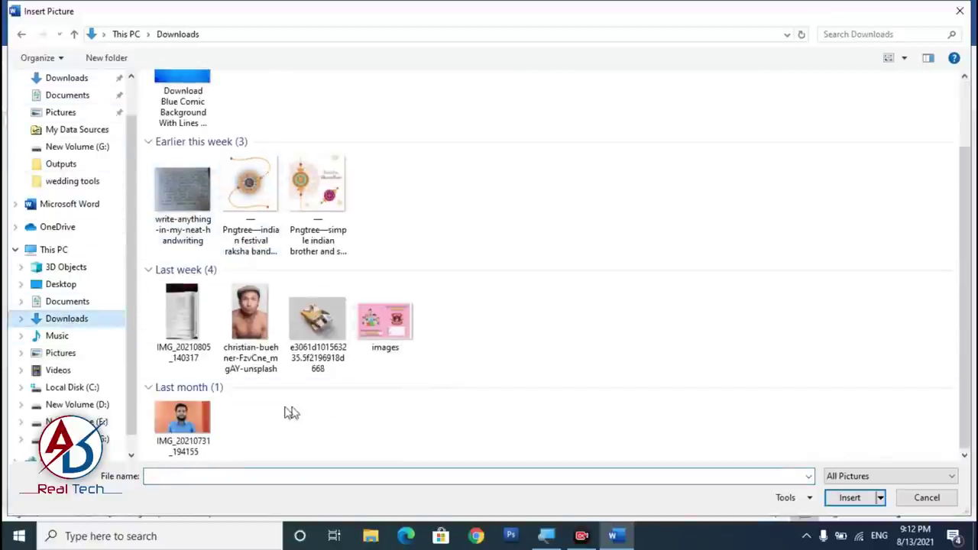
click(184, 436)
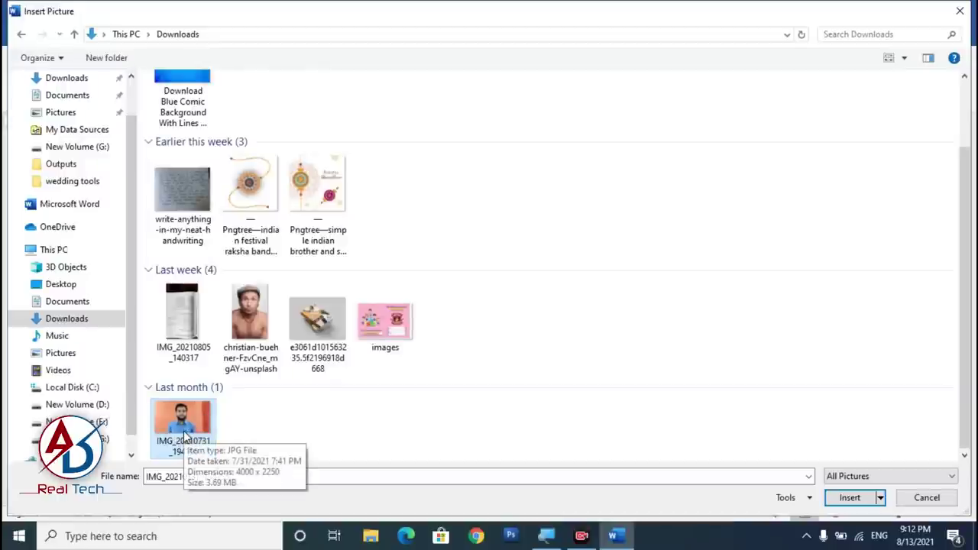
click(849, 498)
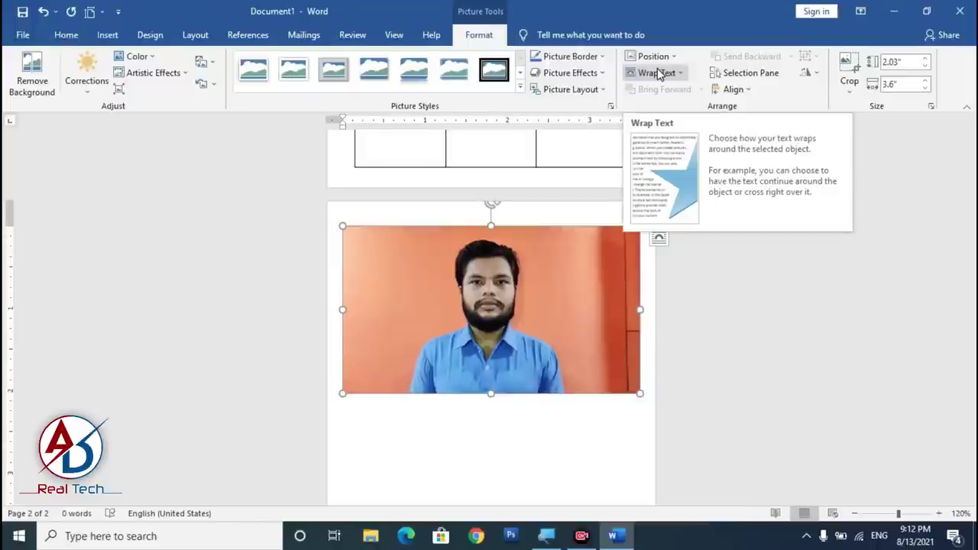
- Set the photo's wrapping to In Front of Text and drag it over the table's first row
click(659, 73)
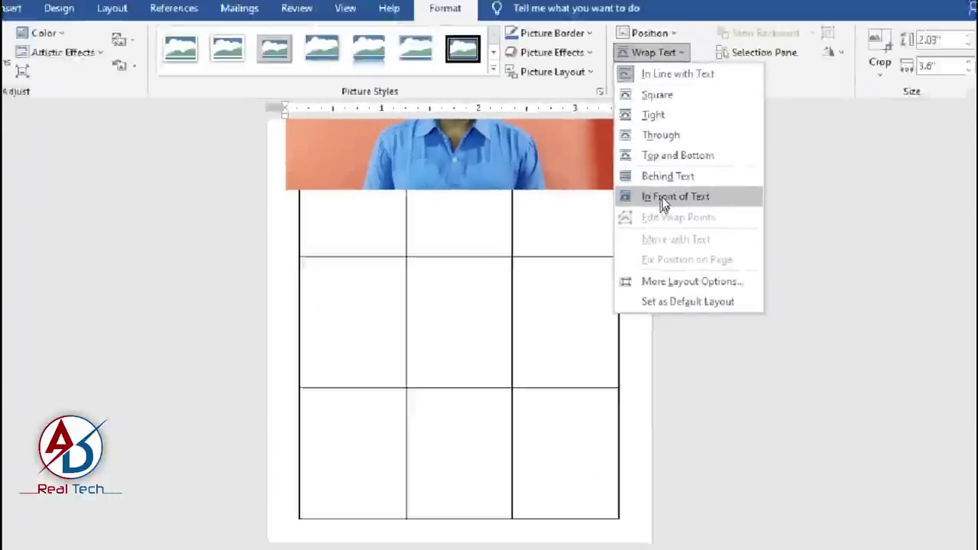
click(663, 197)
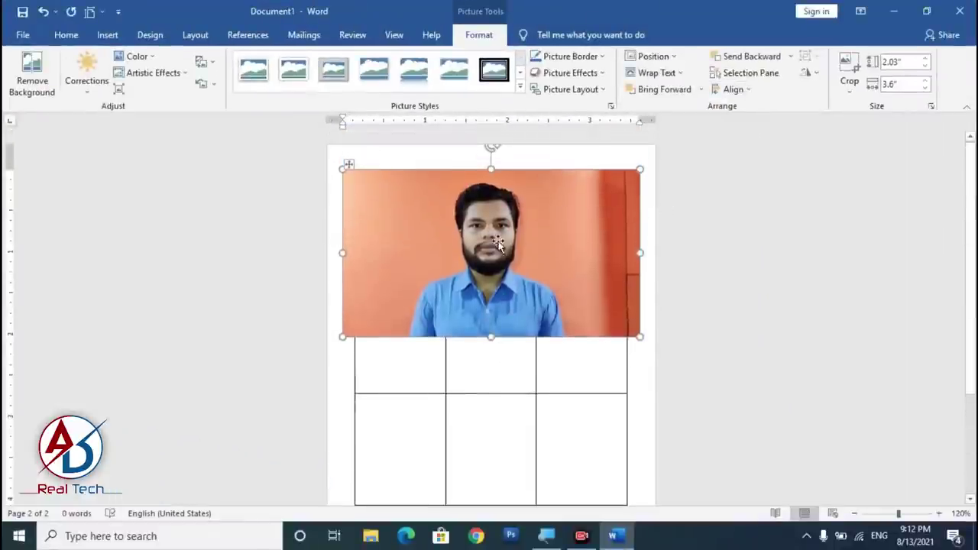
drag(495, 201, 503, 244)
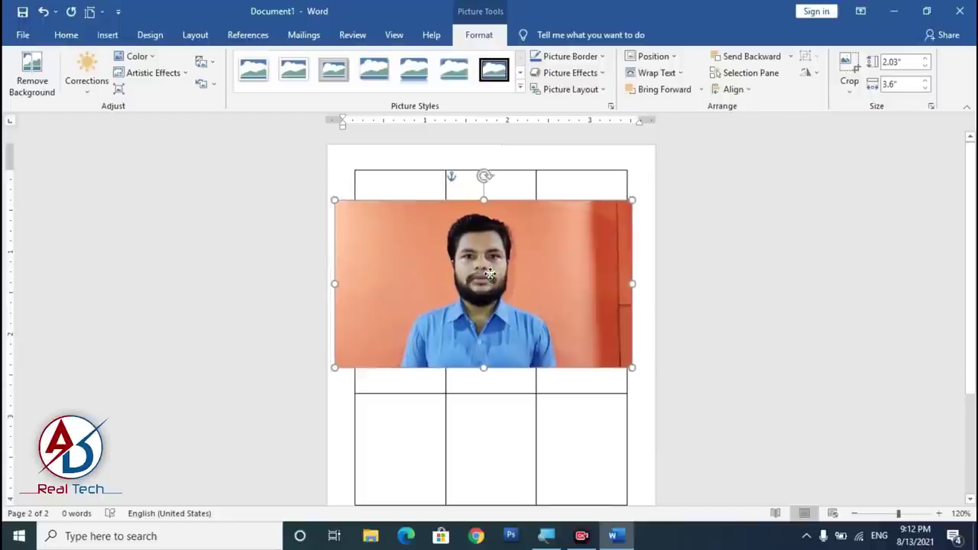
drag(503, 244, 486, 236)
ctrl+scroll(528, 337, up, 9)
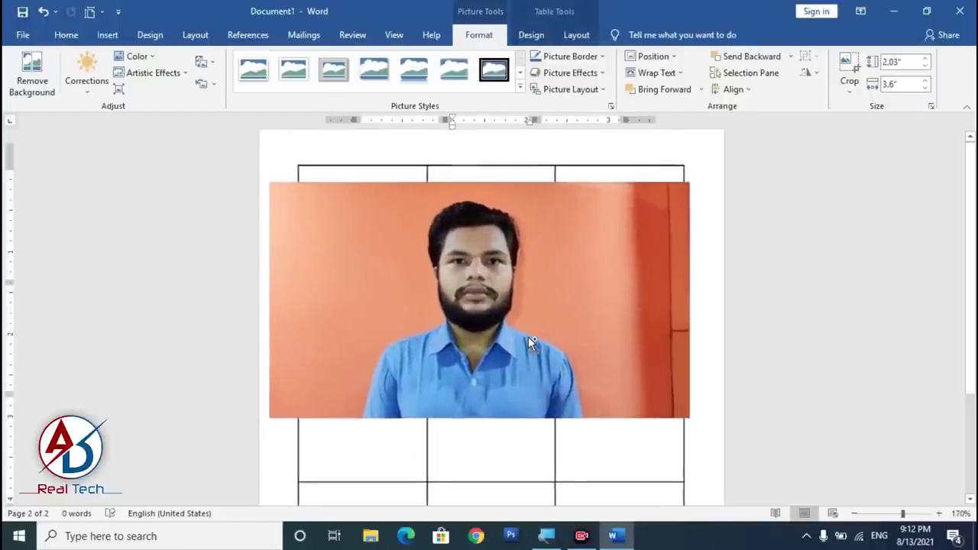
ctrl+scroll(519, 355, up, 2)
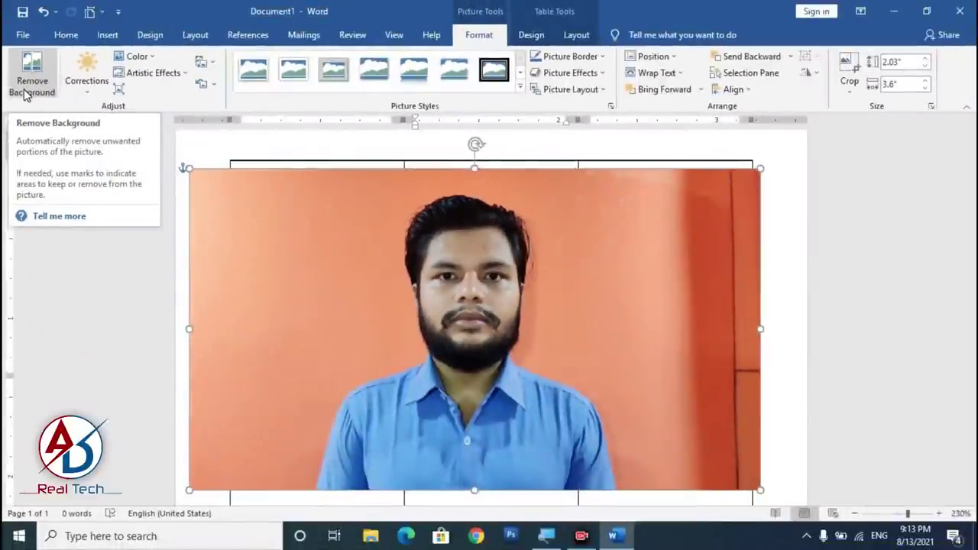
- Start Remove Background, widen the kept area to the top-left corner, and mark the patch beside the hair for removal
click(25, 93)
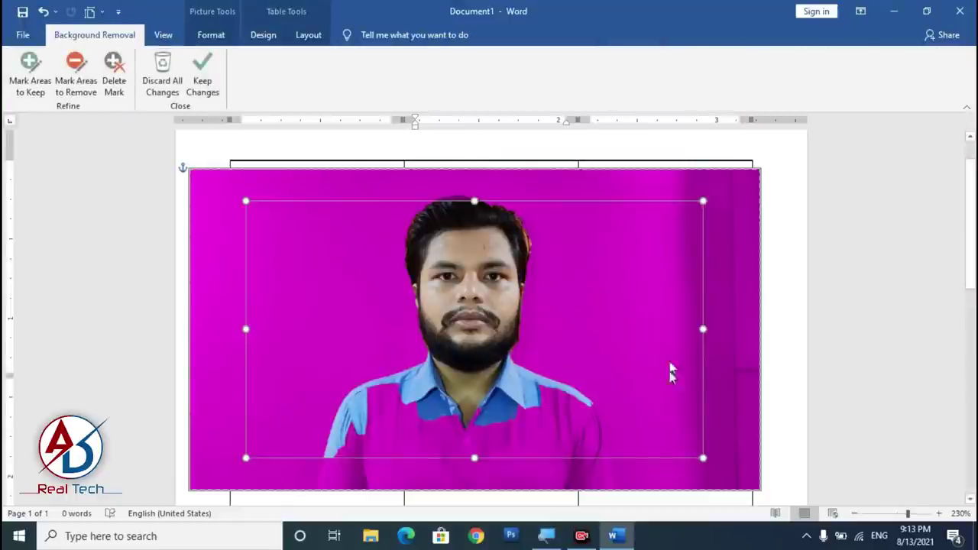
drag(246, 203, 190, 169)
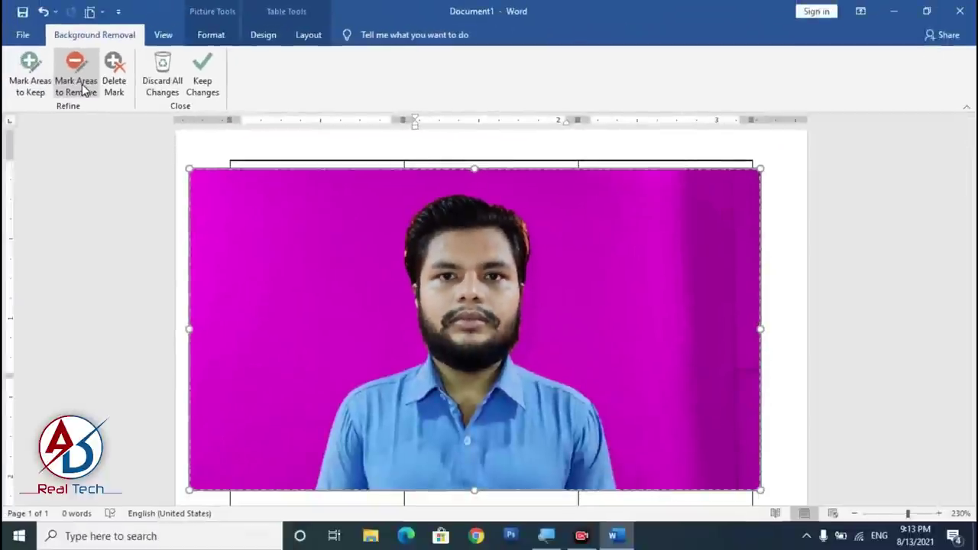
click(84, 96)
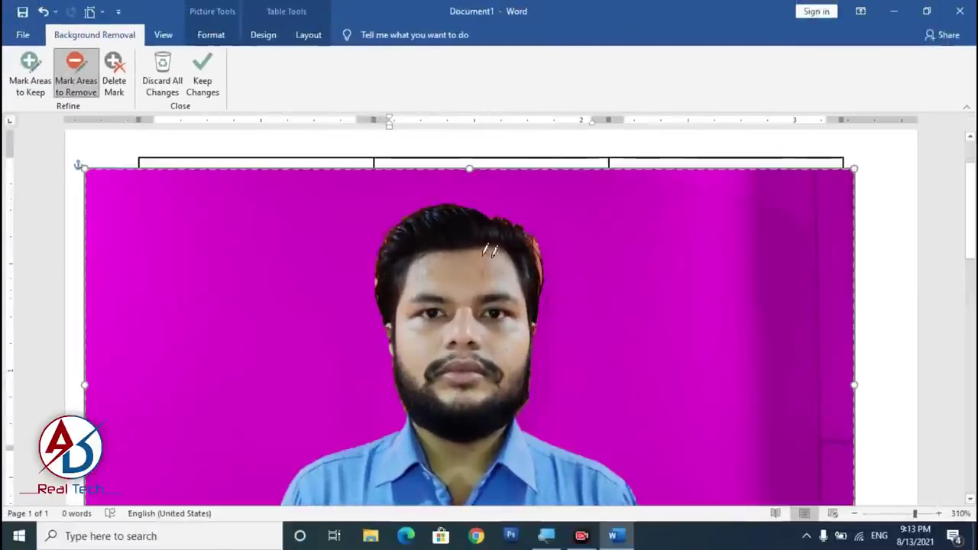
click(85, 82)
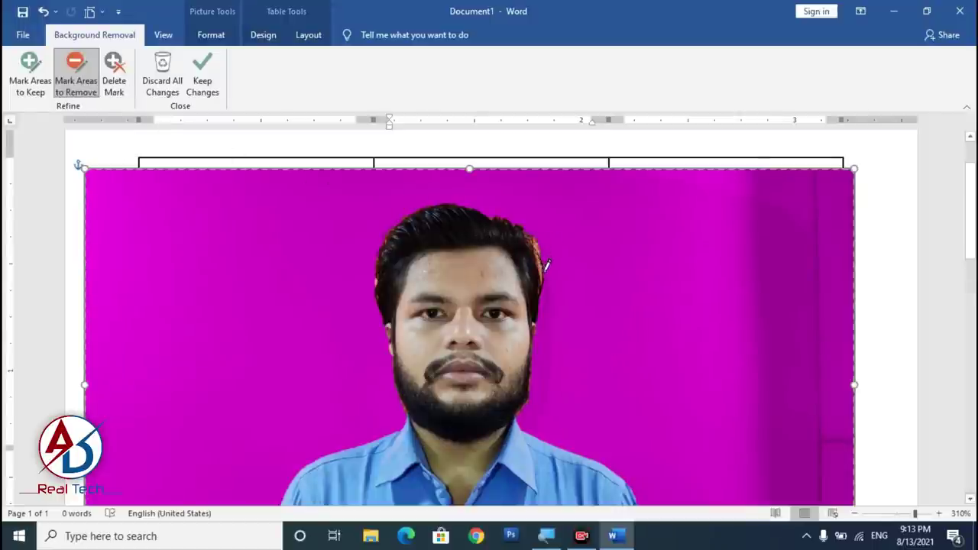
drag(391, 285, 380, 273)
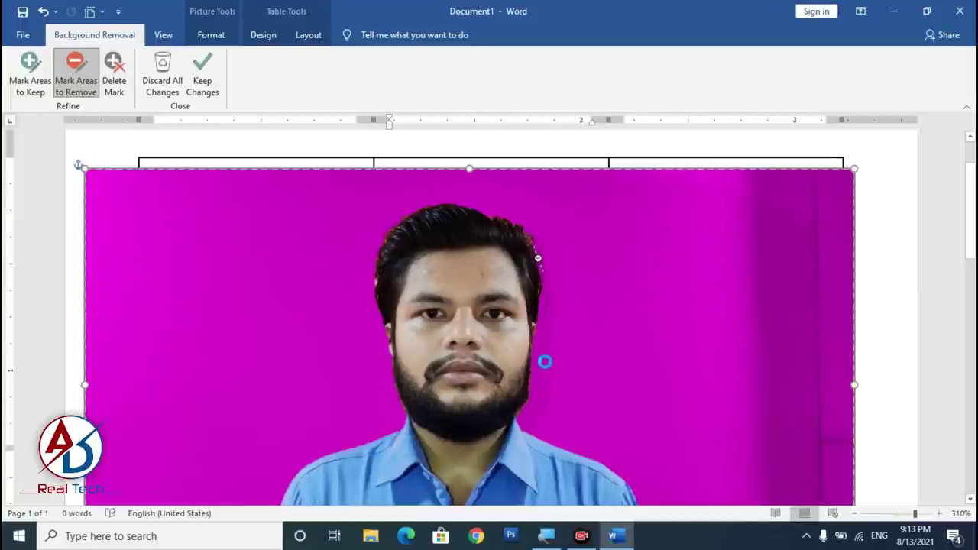
ctrl+scroll(548, 354, down, 5)
ctrl+scroll(535, 382, down, 5)
ctrl+scroll(526, 413, down, 5)
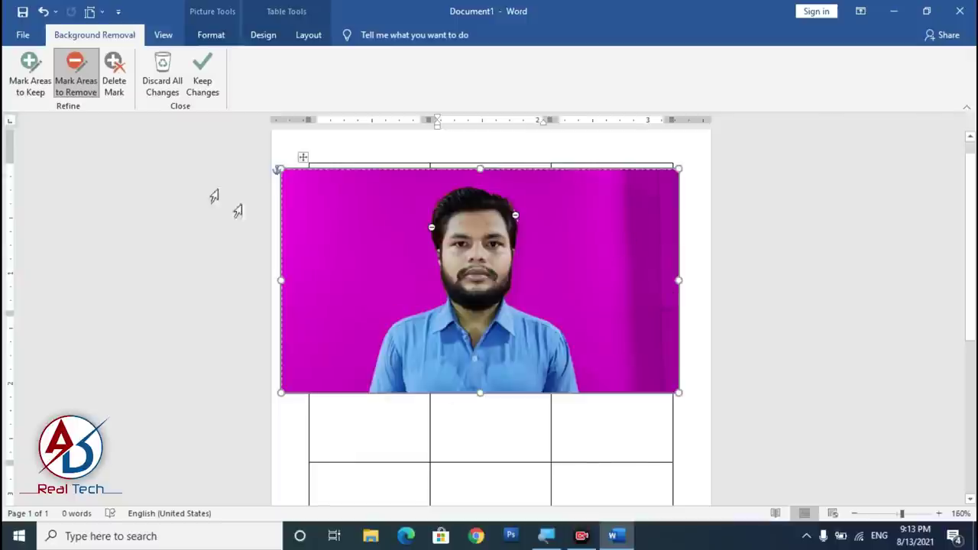
- Keep the background removal, crop all four sides to the head and shoulders, and nudge the photo up-left in its cell
click(202, 85)
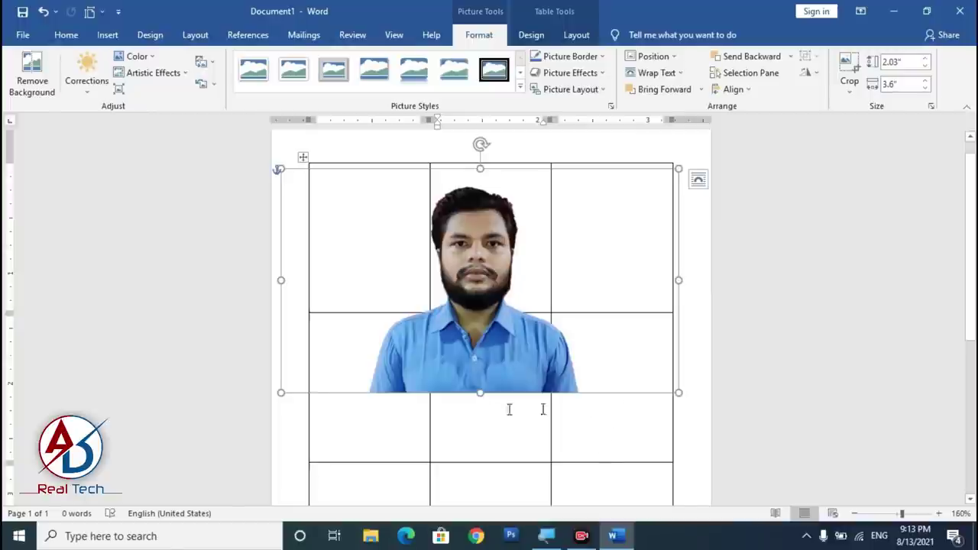
click(849, 73)
drag(676, 280, 547, 281)
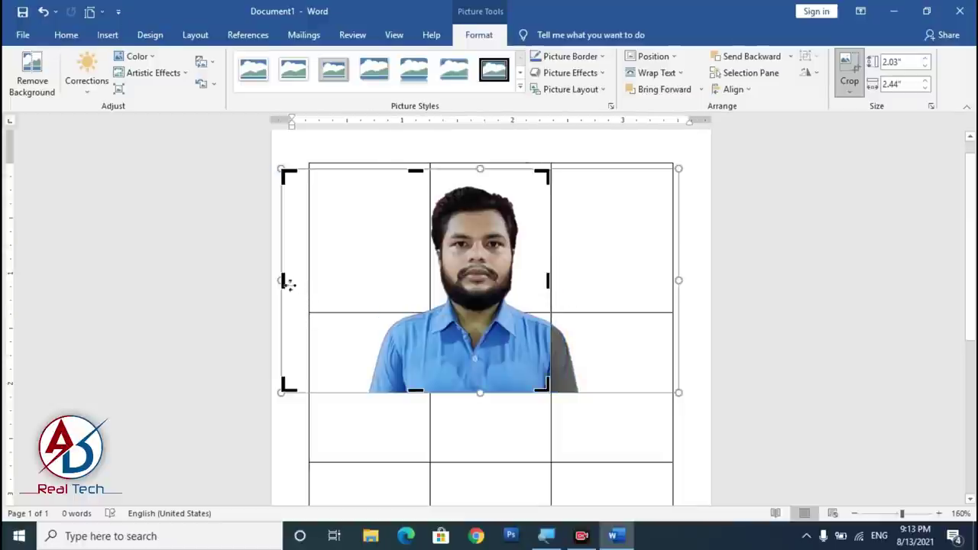
drag(304, 285, 399, 286)
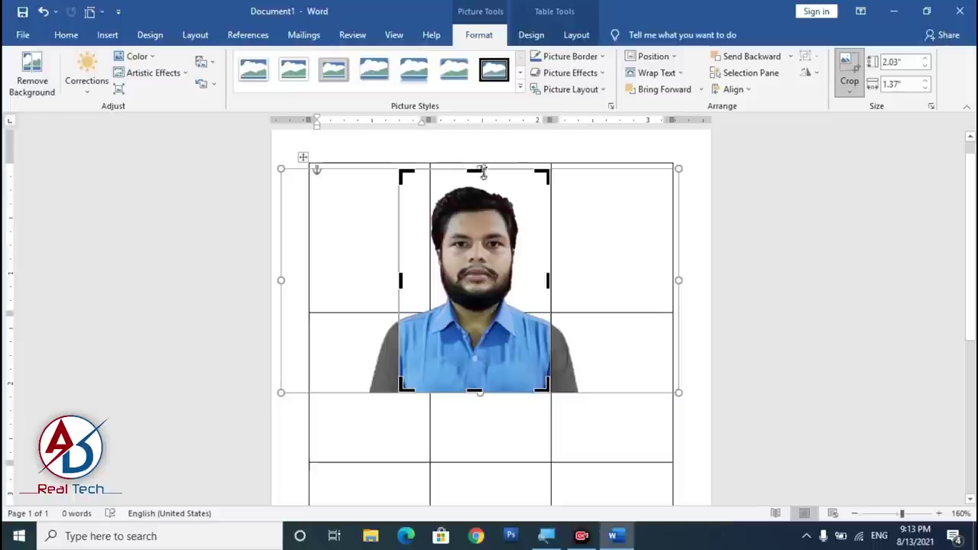
drag(477, 169, 477, 178)
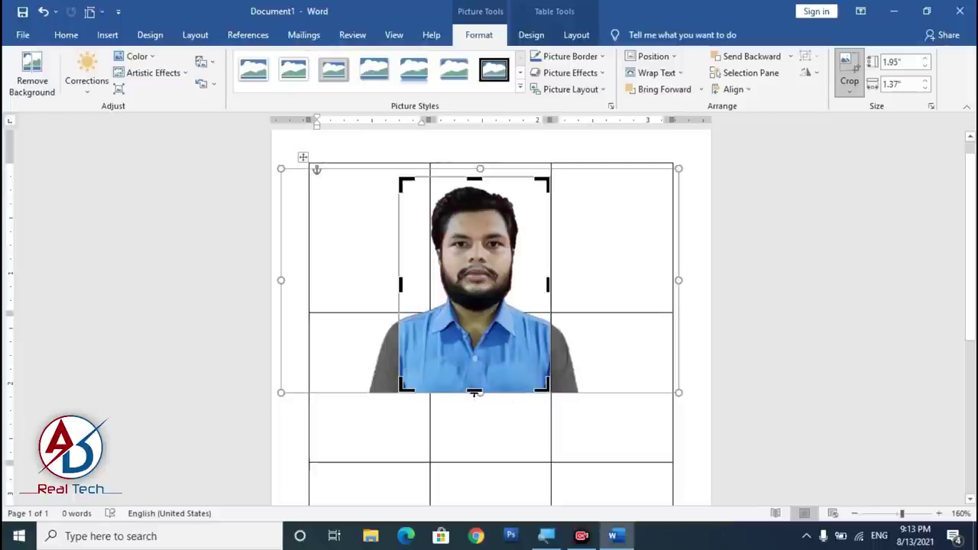
drag(476, 392, 474, 363)
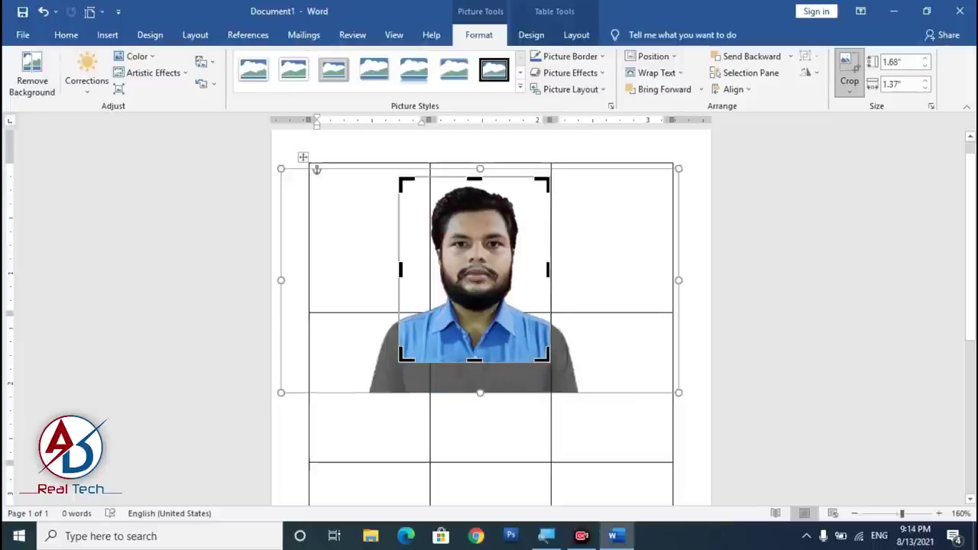
click(437, 334)
drag(436, 333, 388, 313)
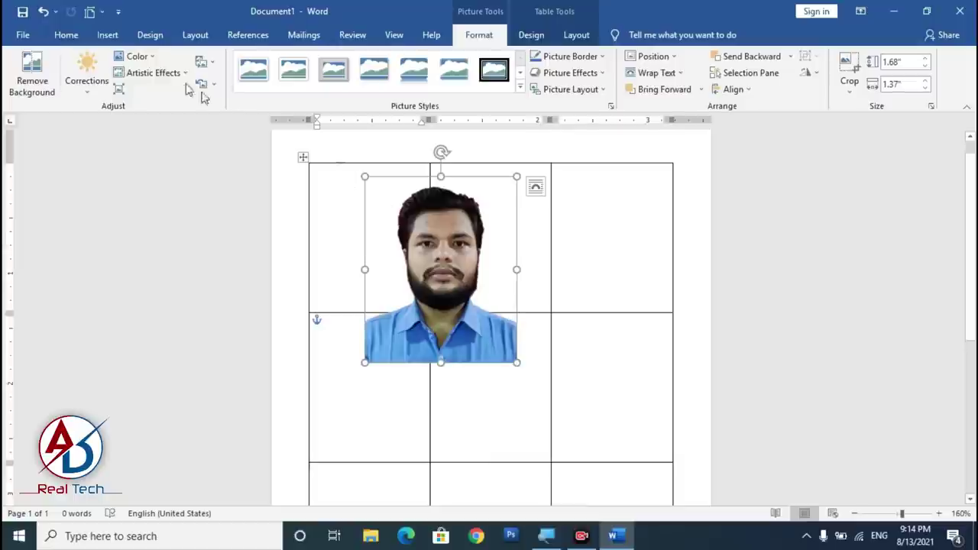
- Draw a rectangle from Insert > Shapes covering the whole photo
click(107, 38)
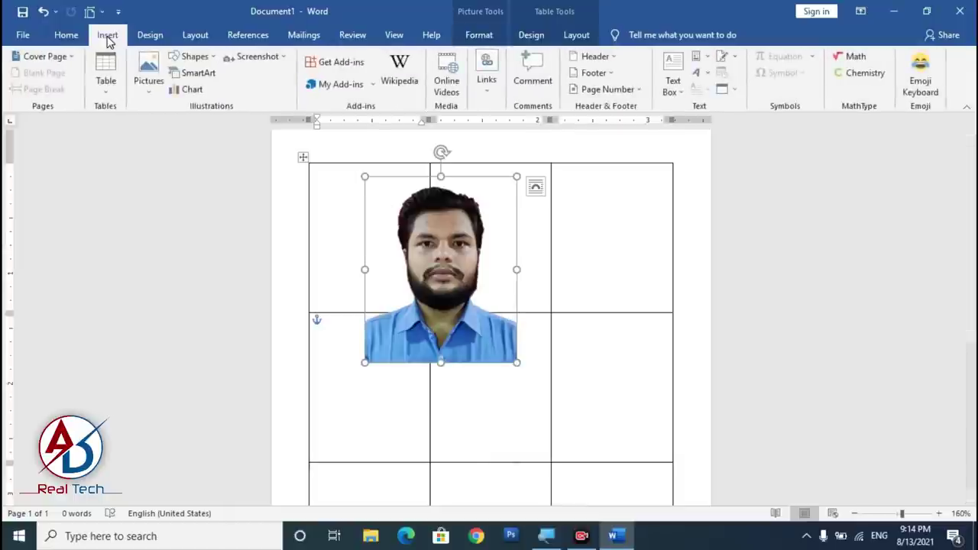
click(194, 56)
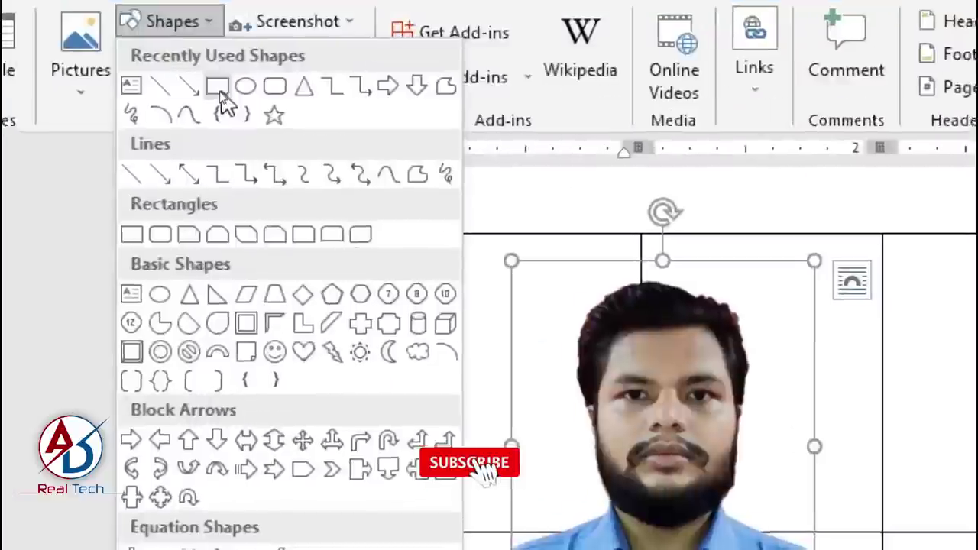
click(220, 92)
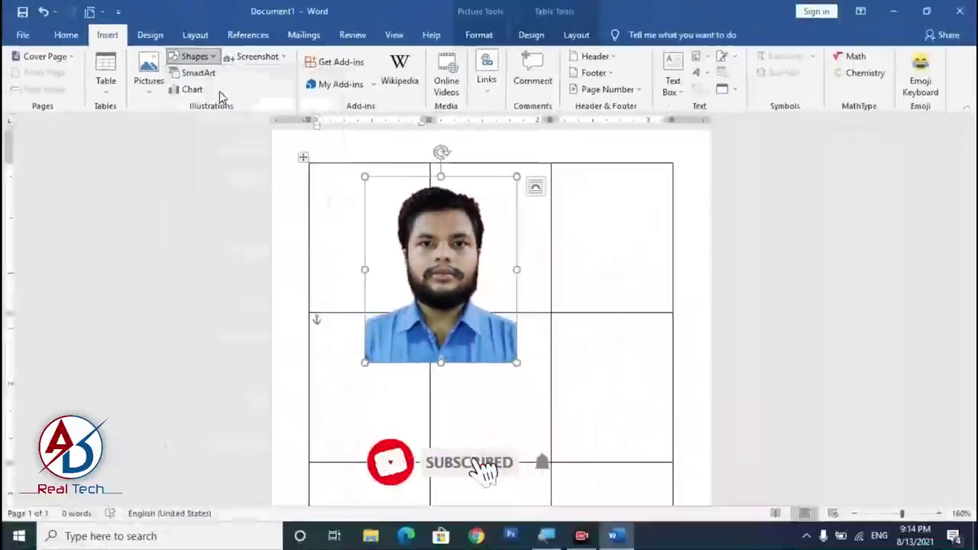
drag(365, 177, 516, 362)
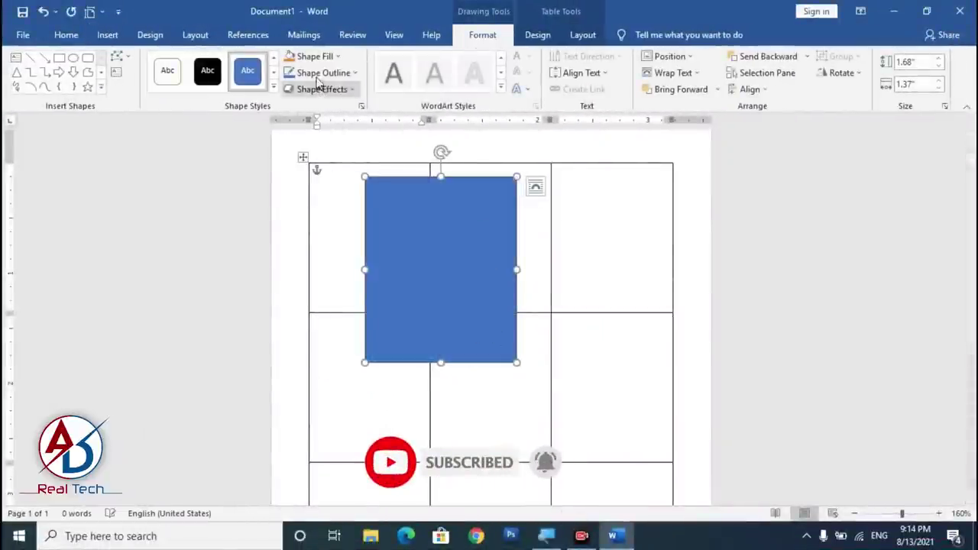
- Fill the rectangle solid red, remove its outline, and send it behind the photo
click(321, 60)
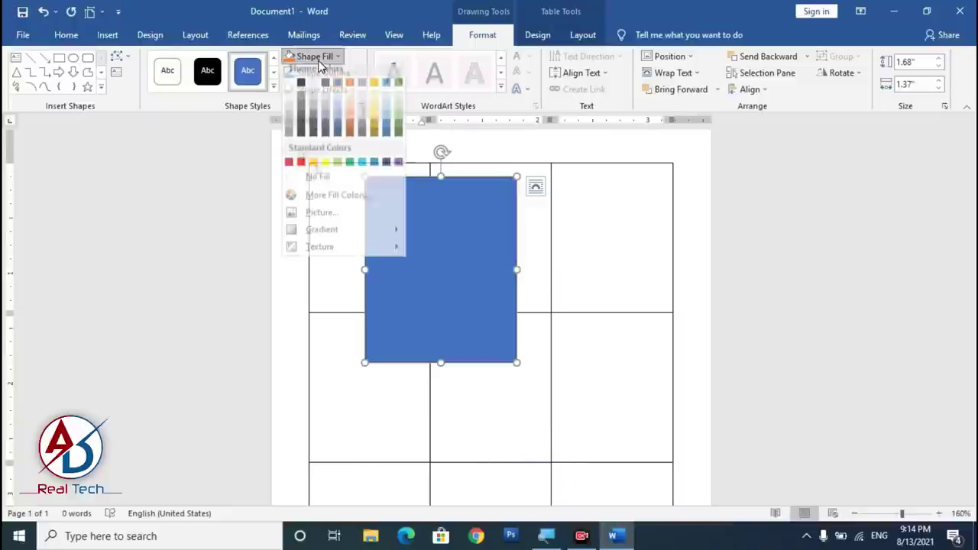
click(301, 167)
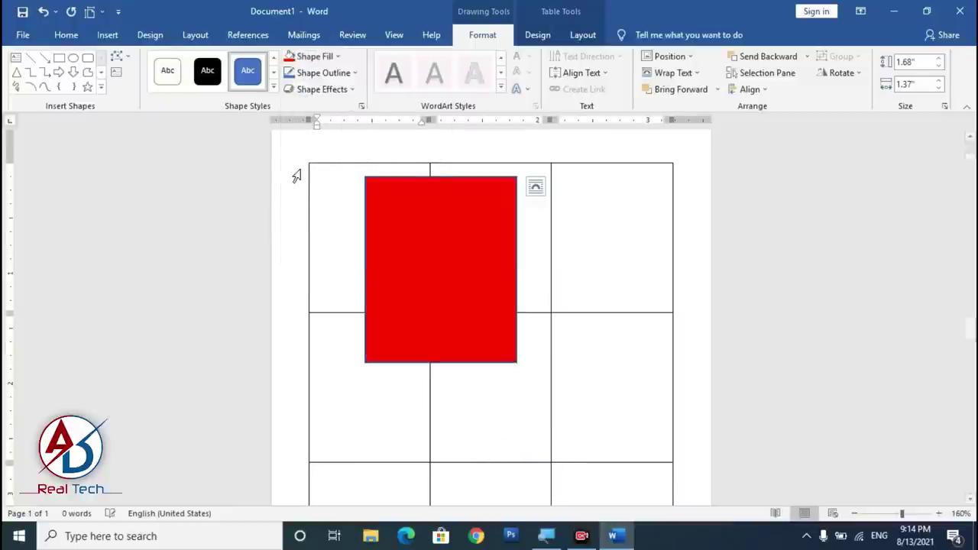
click(337, 77)
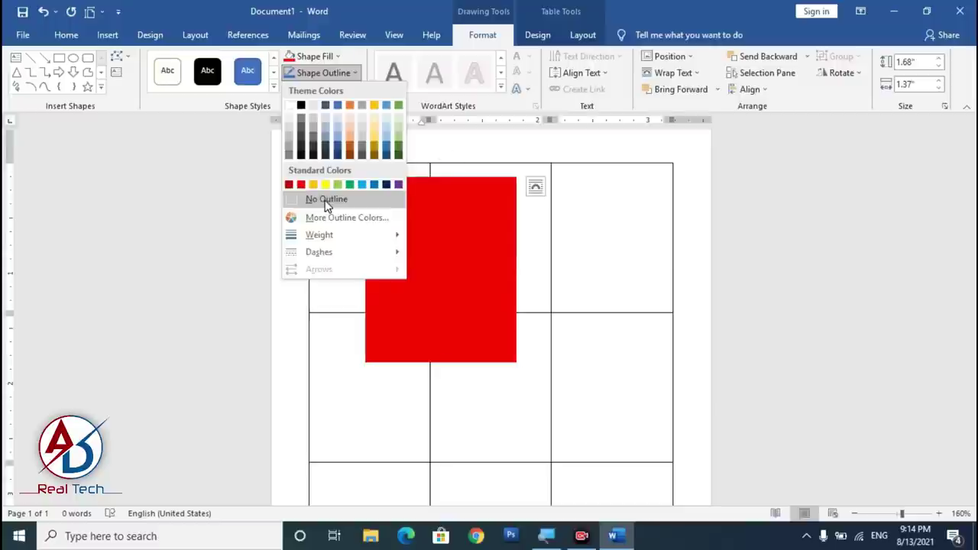
click(325, 200)
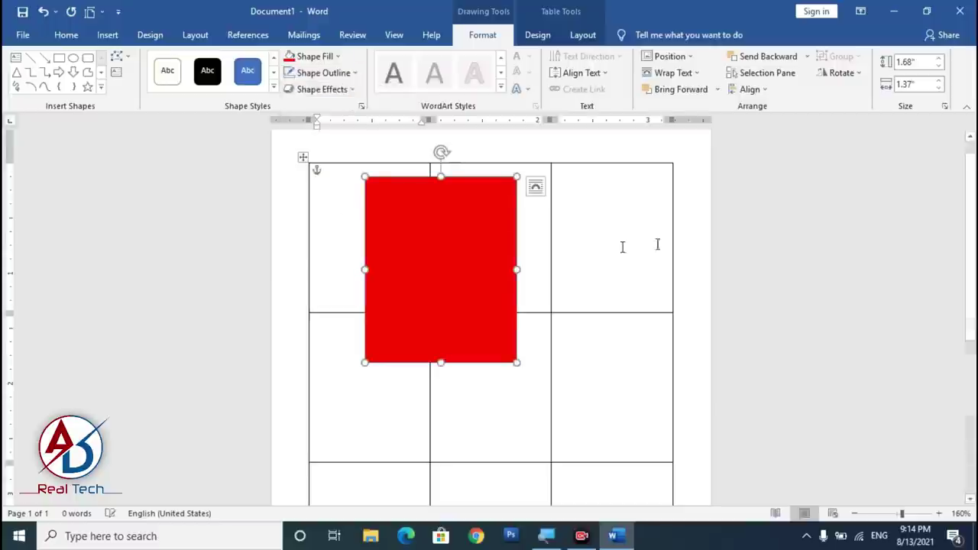
click(762, 61)
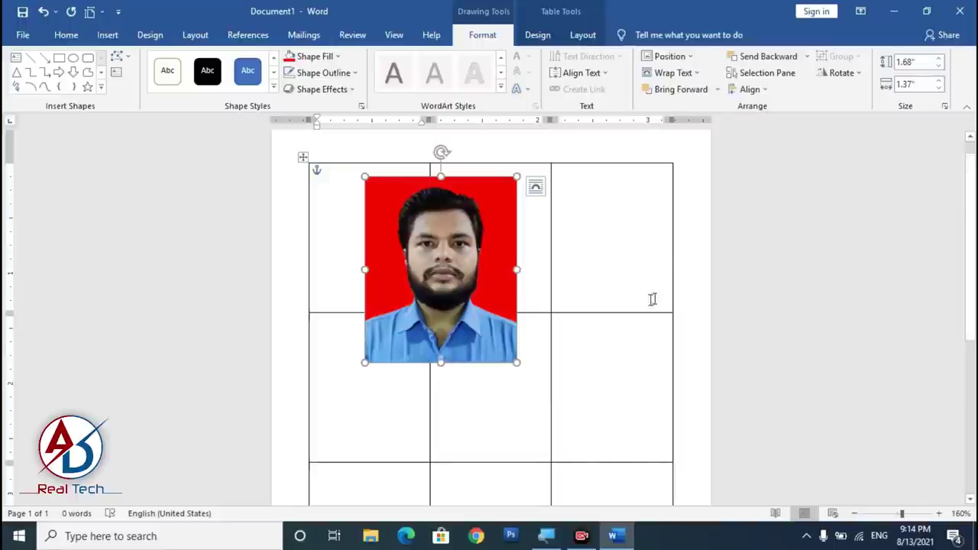
- Deselect the photo by placing the caret outside the table
click(61, 36)
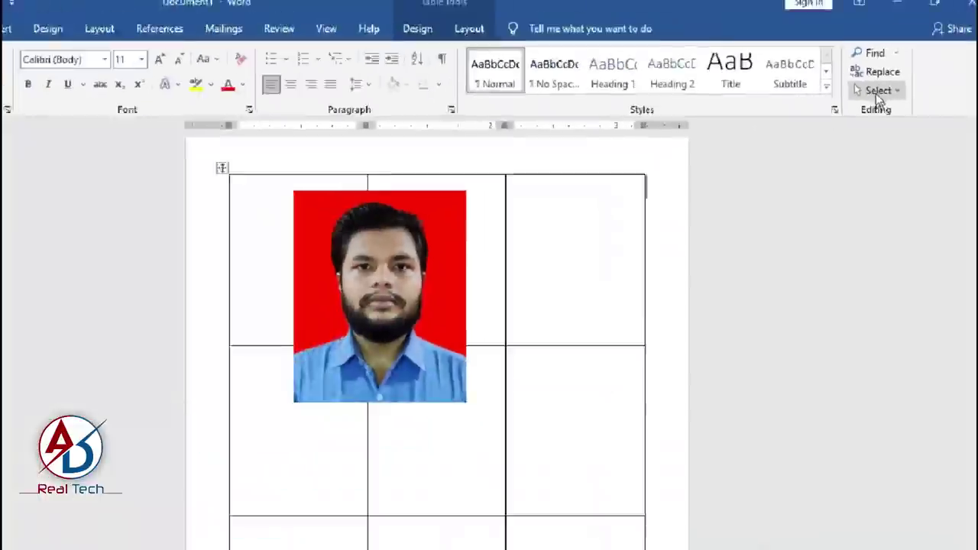
click(878, 91)
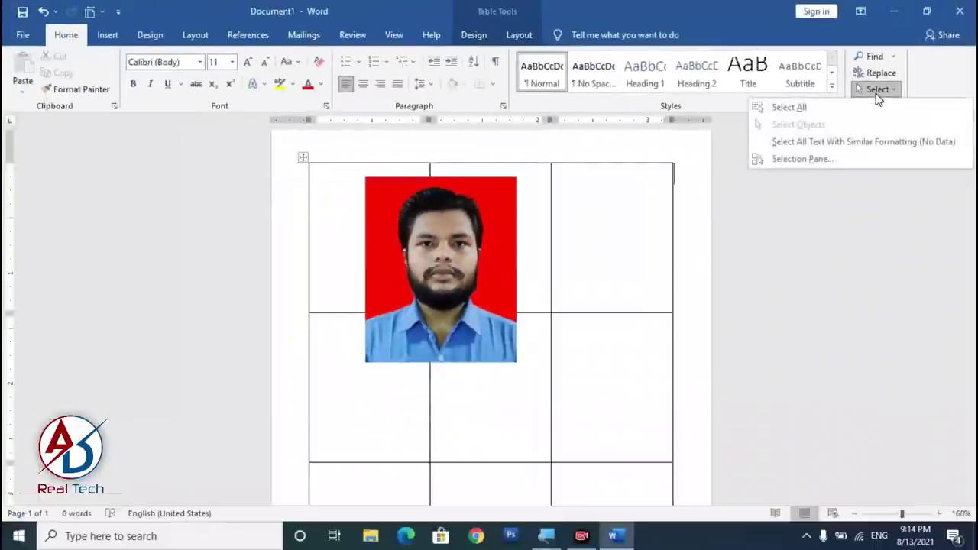
click(680, 316)
scroll(673, 390, down, 4)
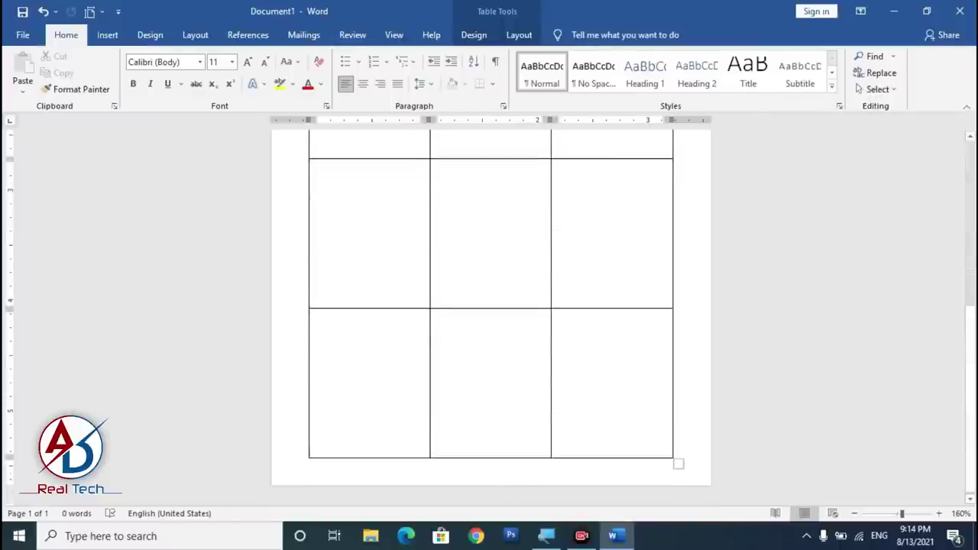
click(546, 482)
scroll(517, 475, up, 4)
- With Select Objects, box-select the photo and red rectangle, group them, and move the group
click(877, 89)
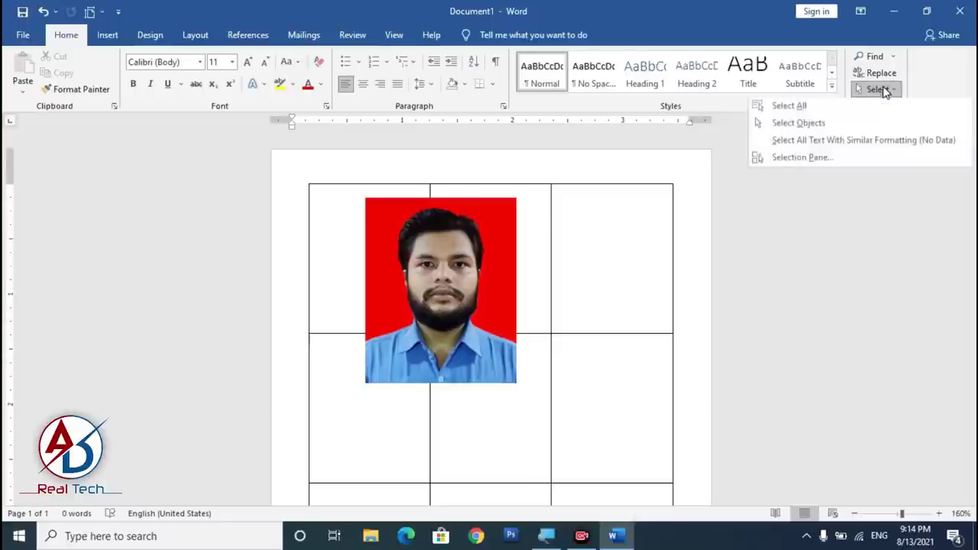
click(790, 126)
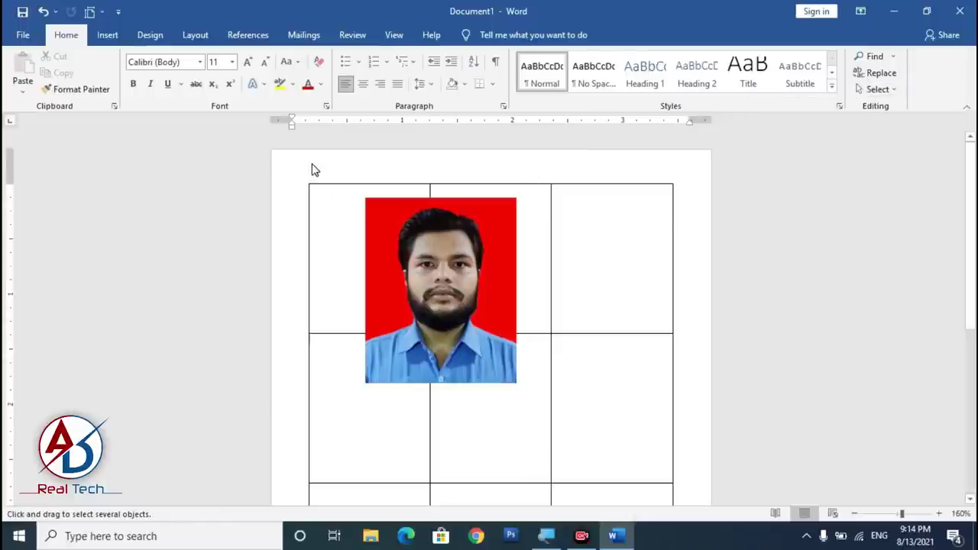
drag(312, 164, 553, 428)
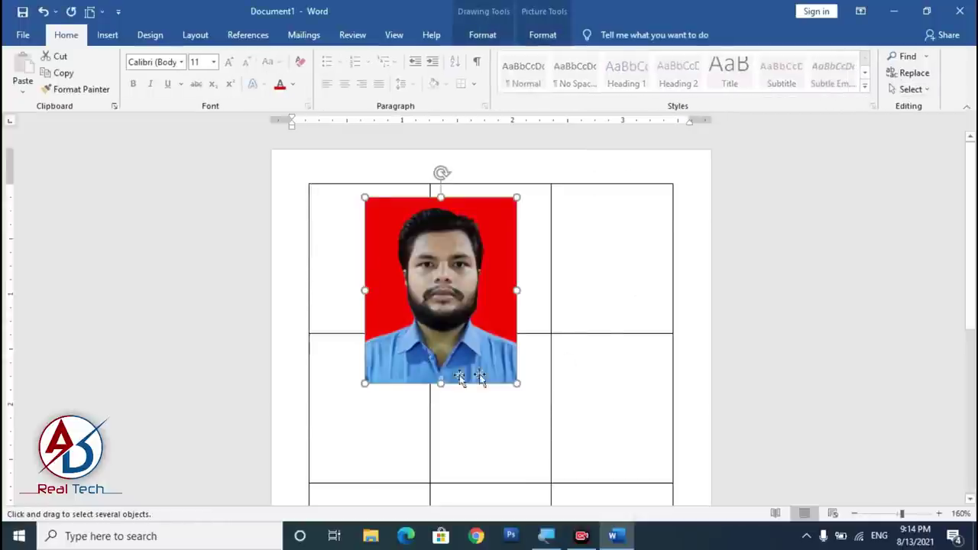
right_click(456, 287)
mouse_move(499, 367)
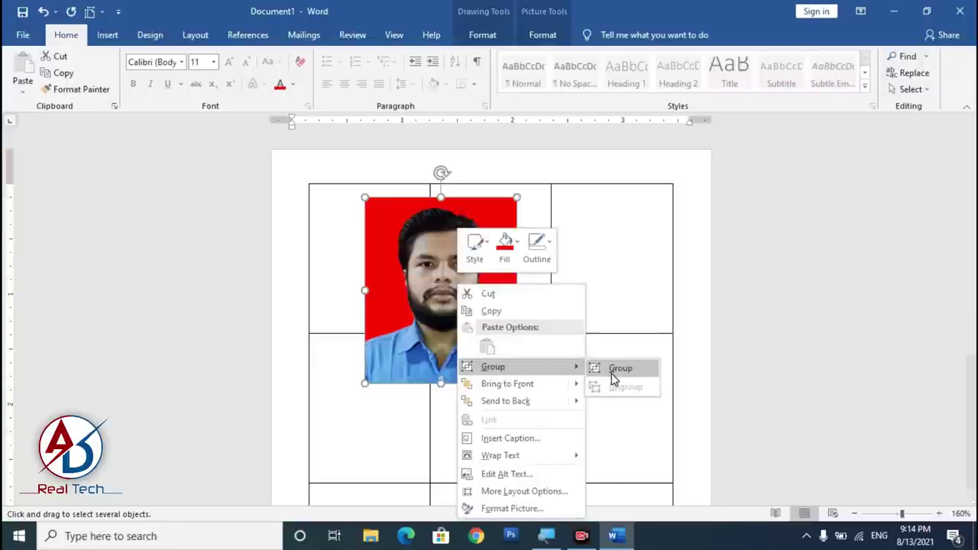
click(613, 373)
mouse_move(455, 311)
mouse_down()
mouse_move(564, 331)
mouse_move(459, 287)
mouse_up()
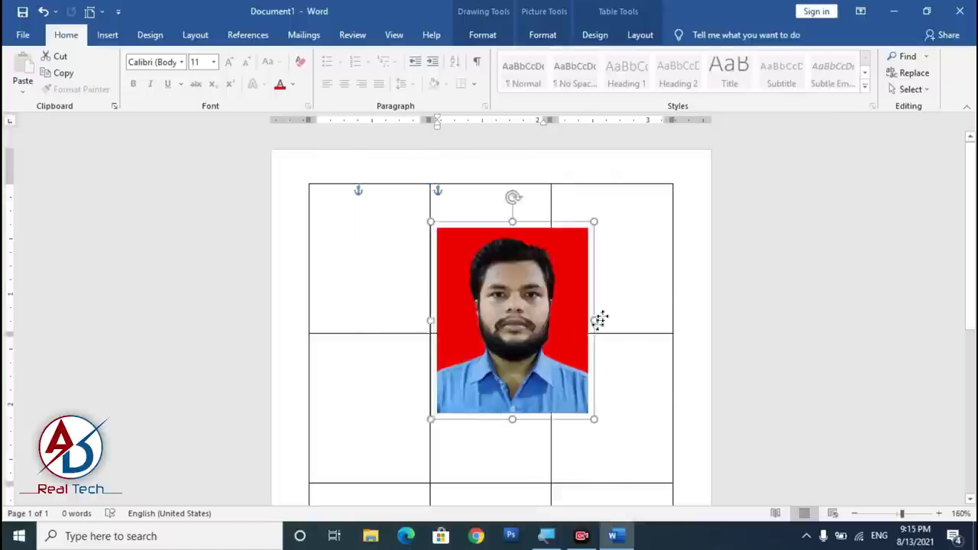
- Move the grouped portrait into the top-left cell and stretch its edges to fill it
drag(601, 319, 418, 299)
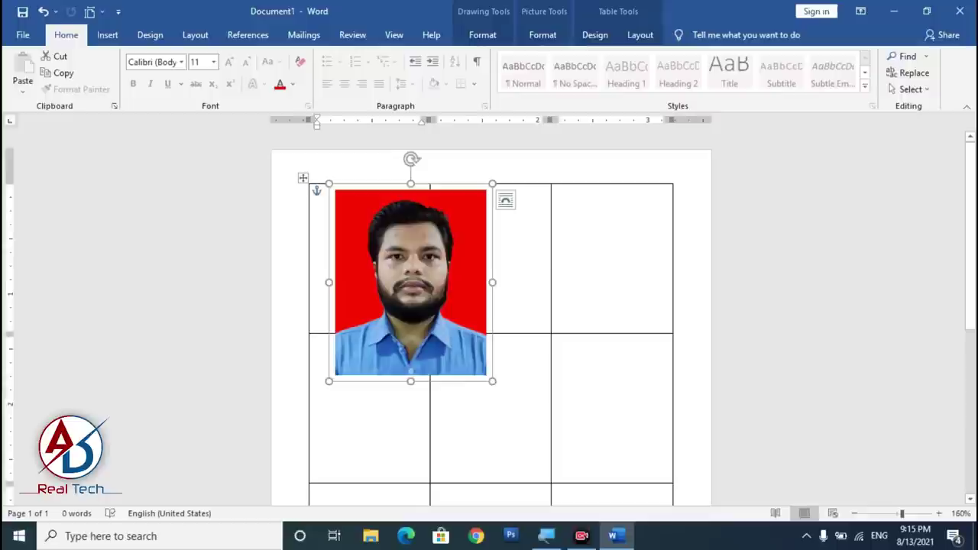
drag(493, 383, 486, 368)
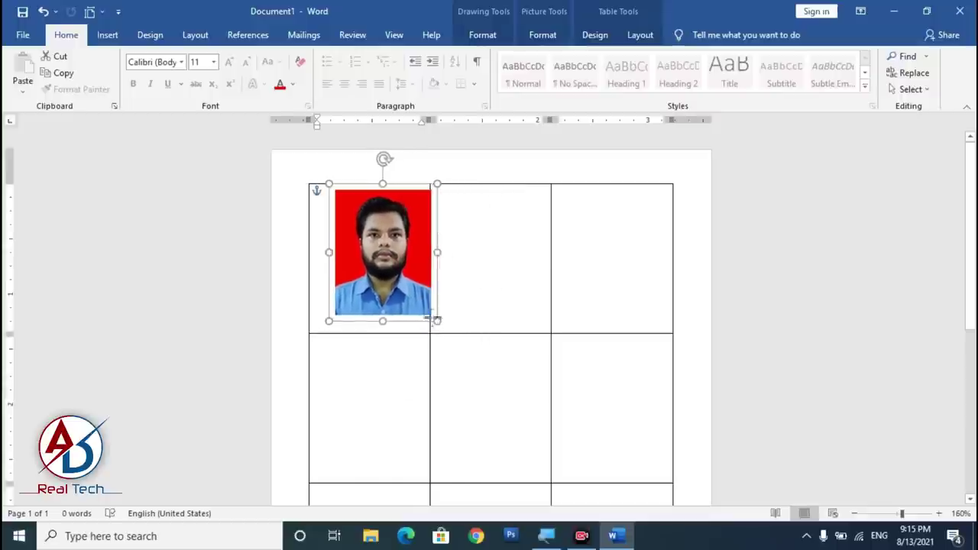
mouse_move(436, 319)
mouse_down()
mouse_move(445, 337)
mouse_move(443, 327)
mouse_up()
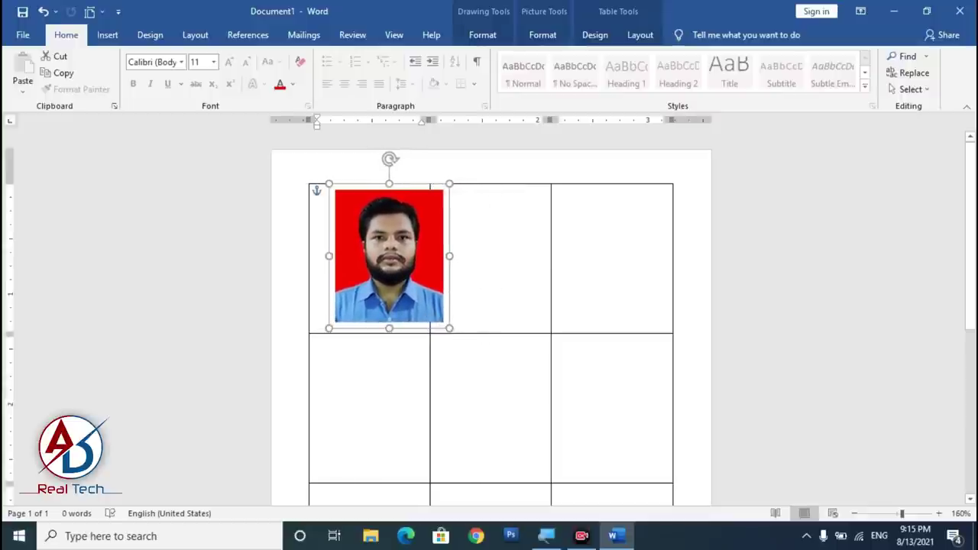
key(Left)
key(Left)
drag(388, 293, 389, 294)
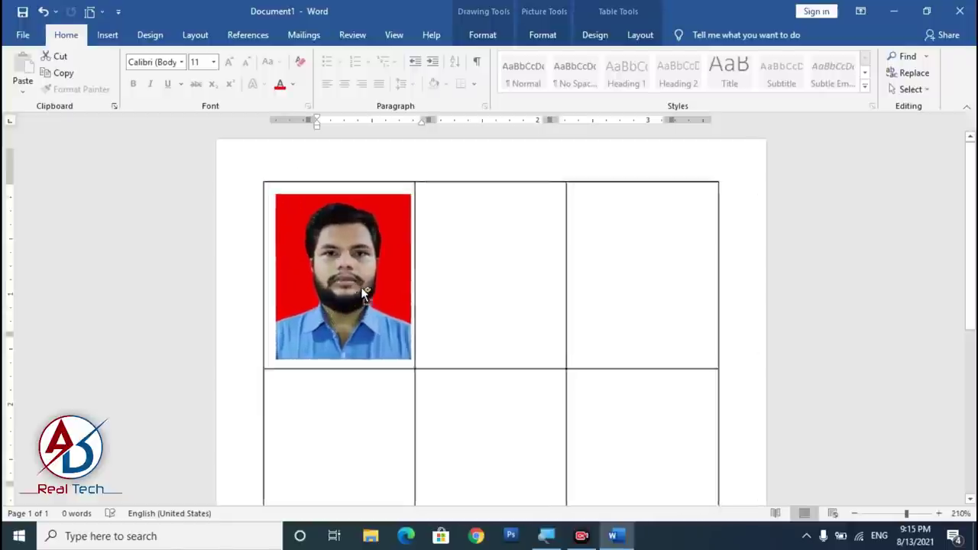
scroll(361, 287, up, 10)
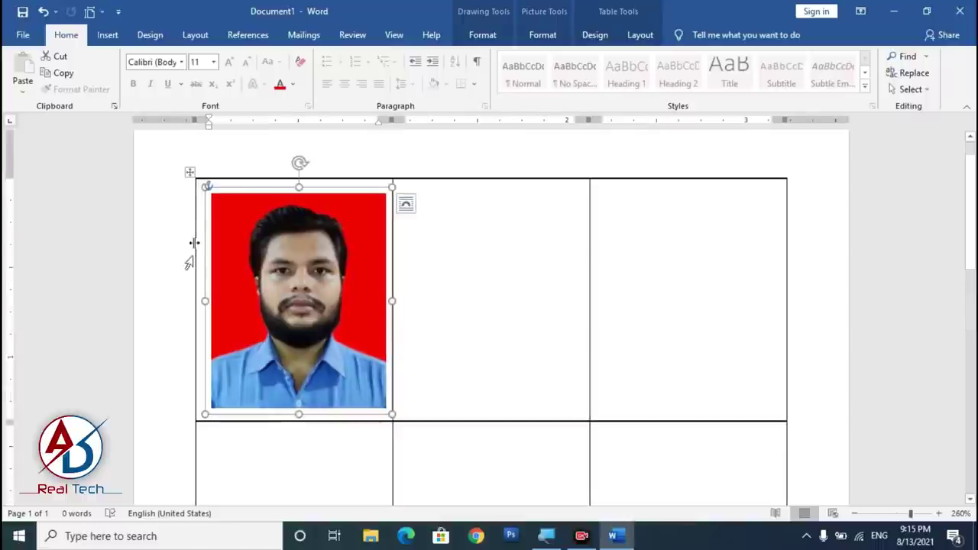
drag(201, 303, 191, 302)
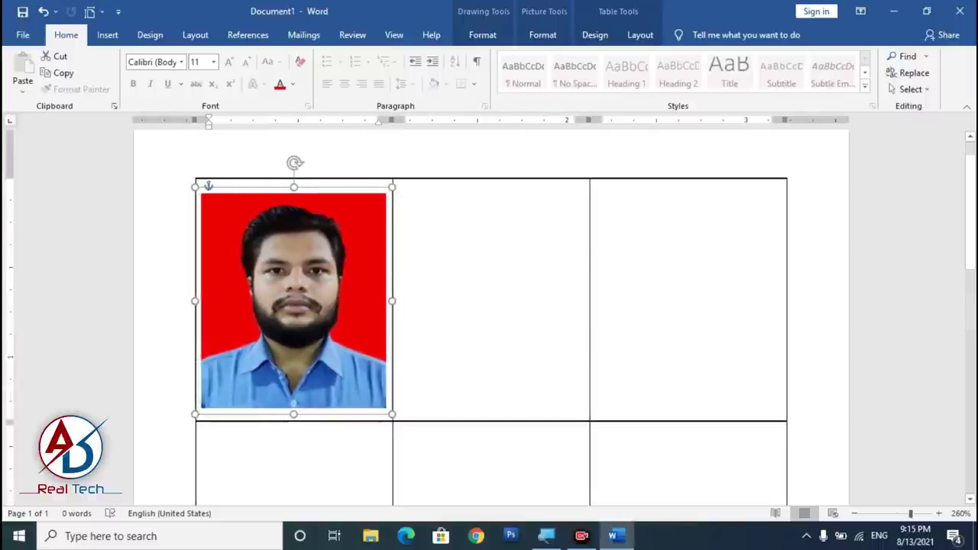
drag(317, 386, 318, 395)
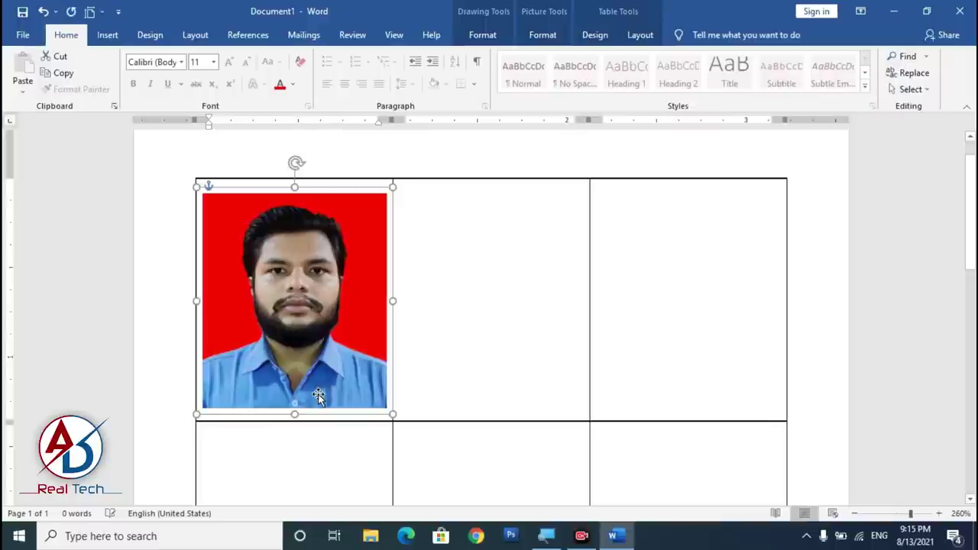
mouse_move(295, 186)
mouse_down()
mouse_move(295, 176)
mouse_move(293, 195)
mouse_up()
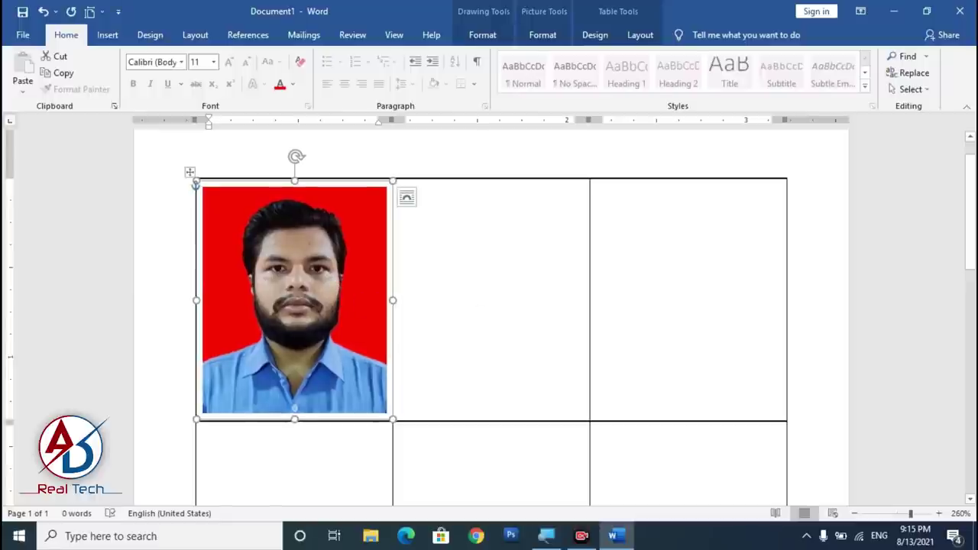
click(474, 336)
scroll(470, 352, down, 11)
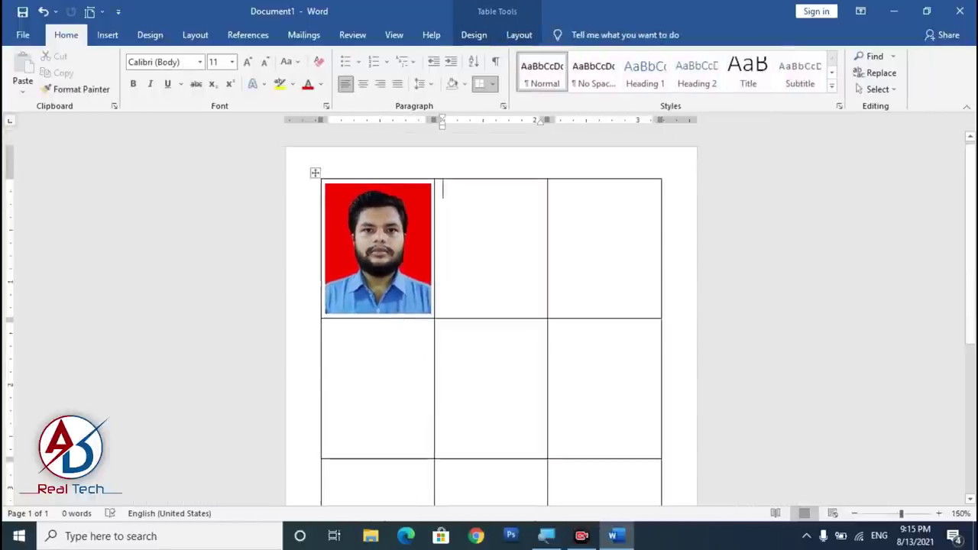
- Start a Labels mail merge and cancel Label Options to keep the current layout
scroll(454, 365, down, 6)
scroll(454, 364, up, 5)
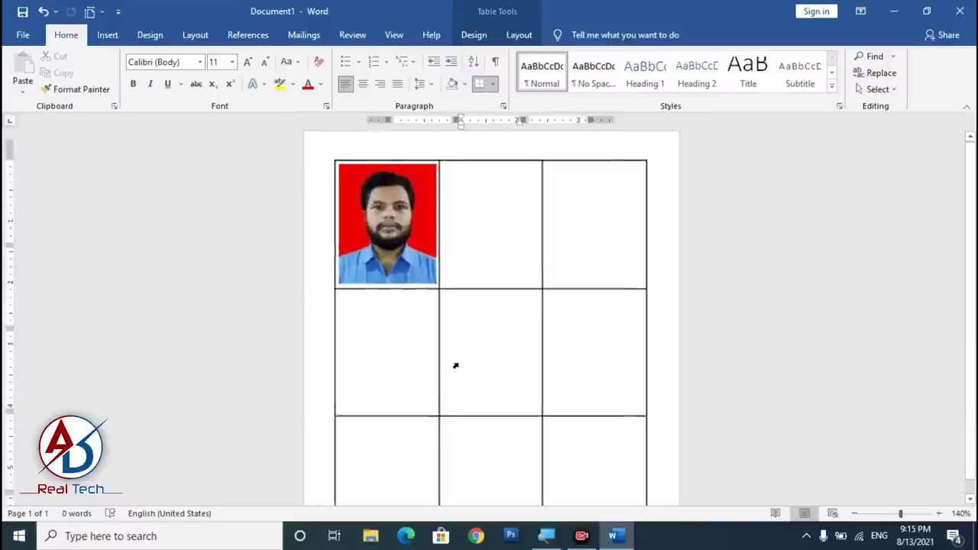
click(312, 43)
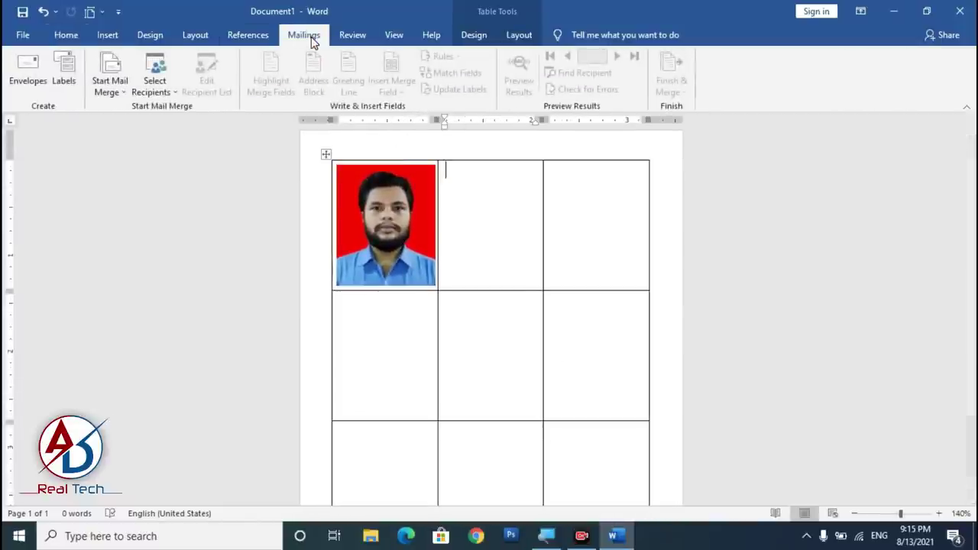
click(119, 92)
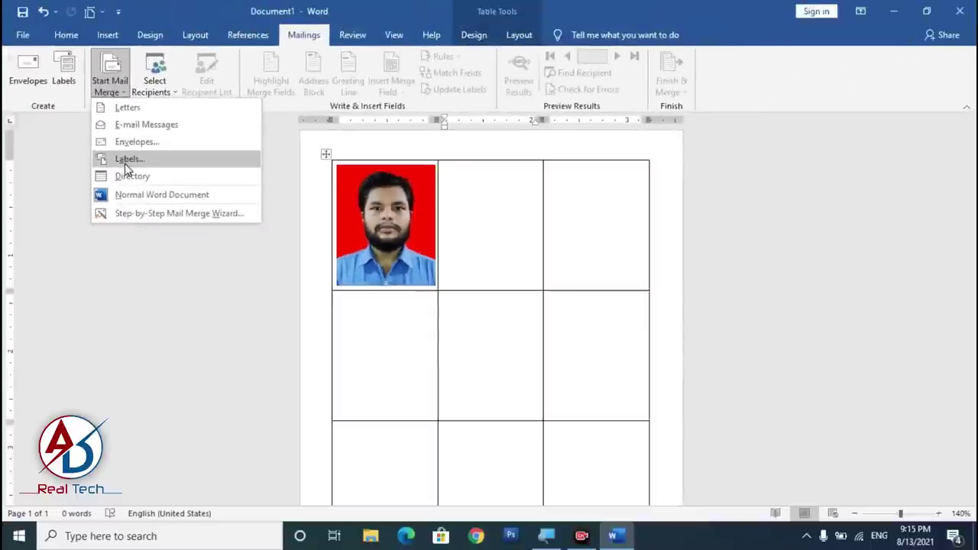
click(127, 160)
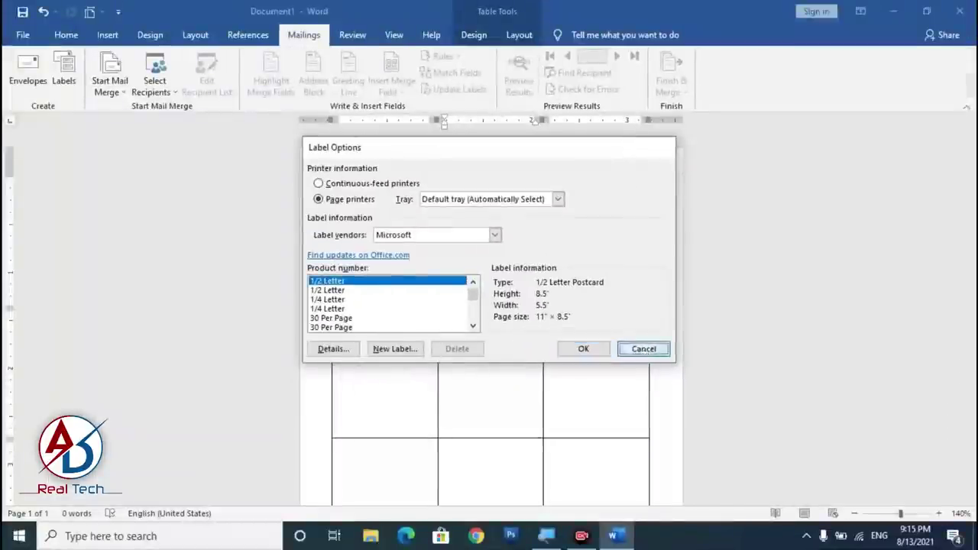
click(645, 350)
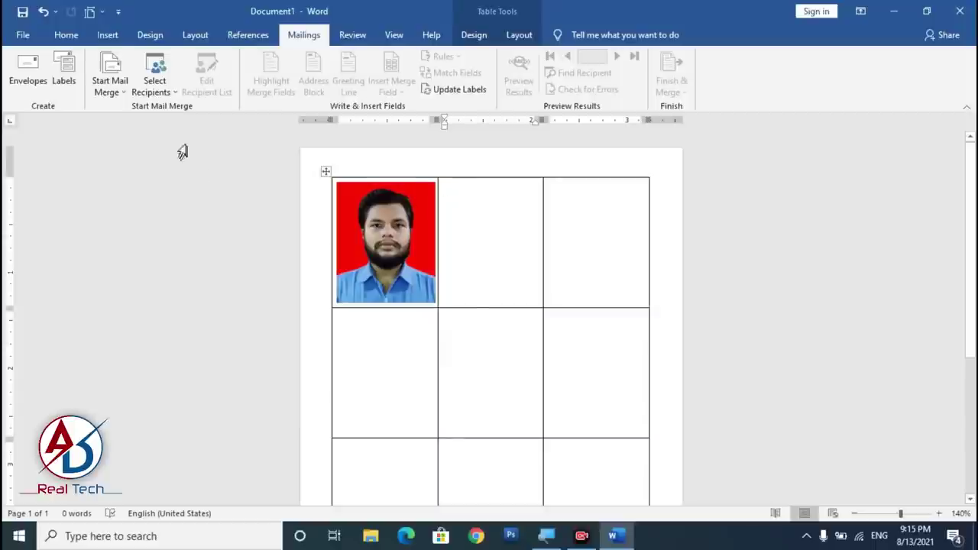
- Type a new recipient list with Title 'Brother' and save it as Brother
click(159, 93)
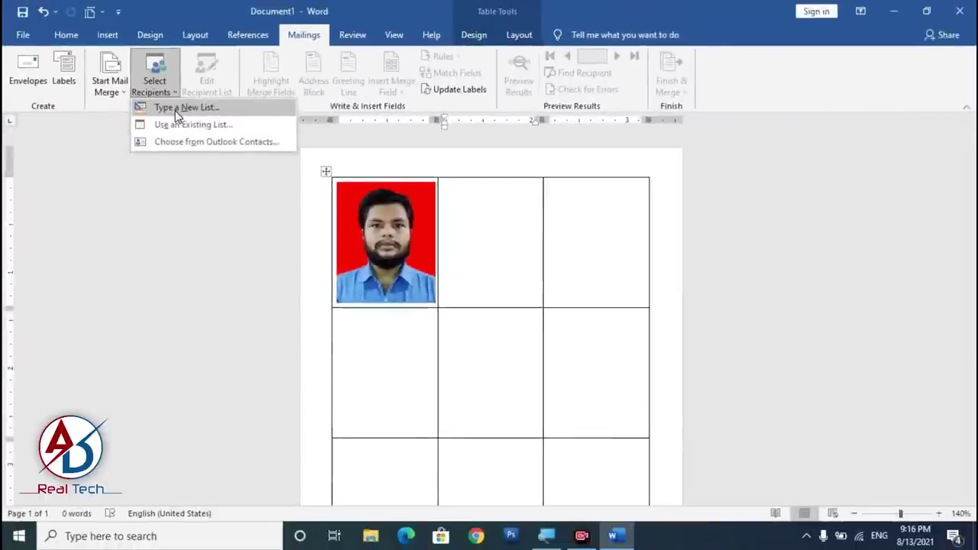
click(176, 113)
text(B)
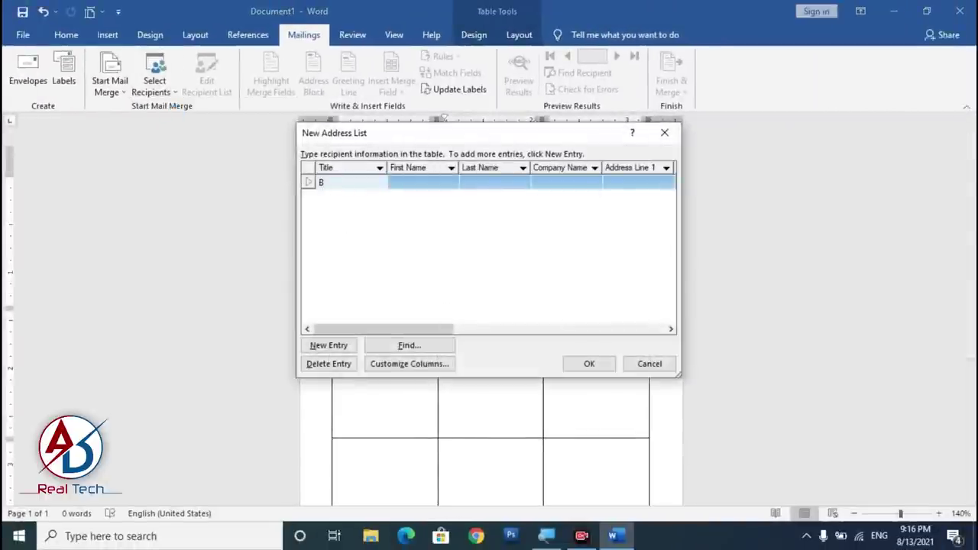
text(rother)
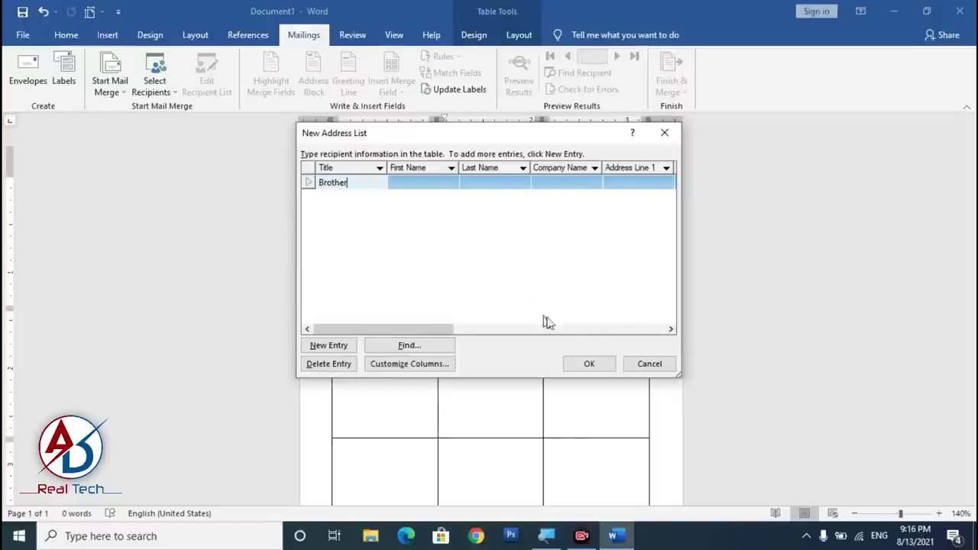
click(589, 364)
text(Brother)
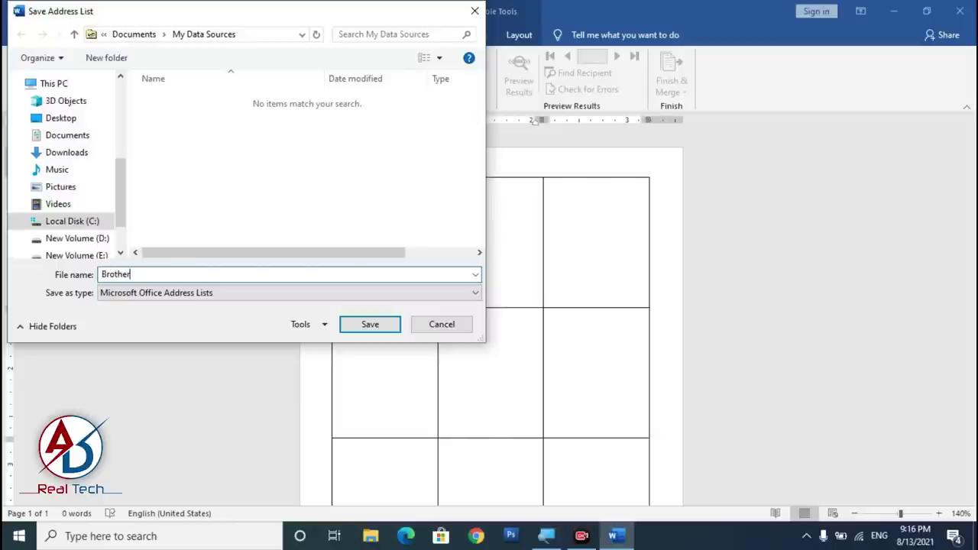
key(Tab)
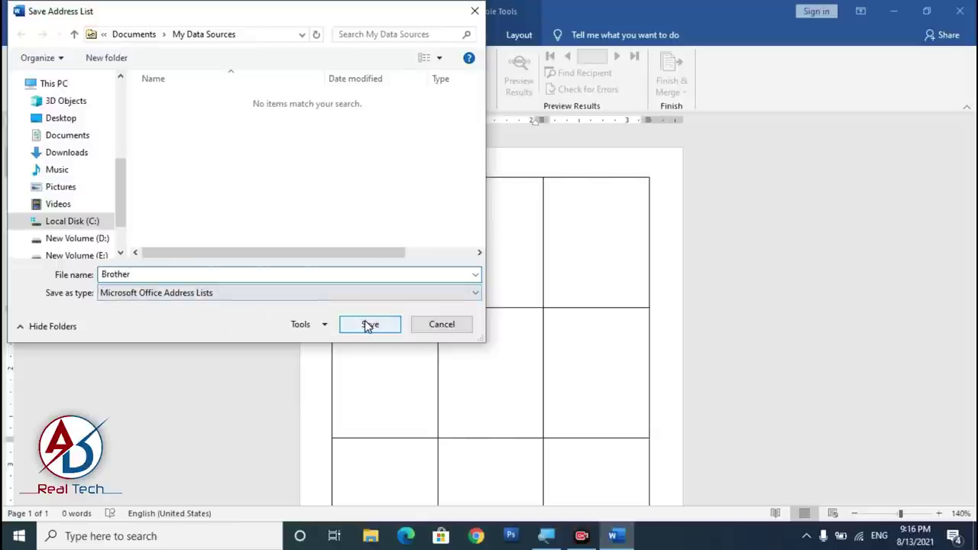
click(369, 327)
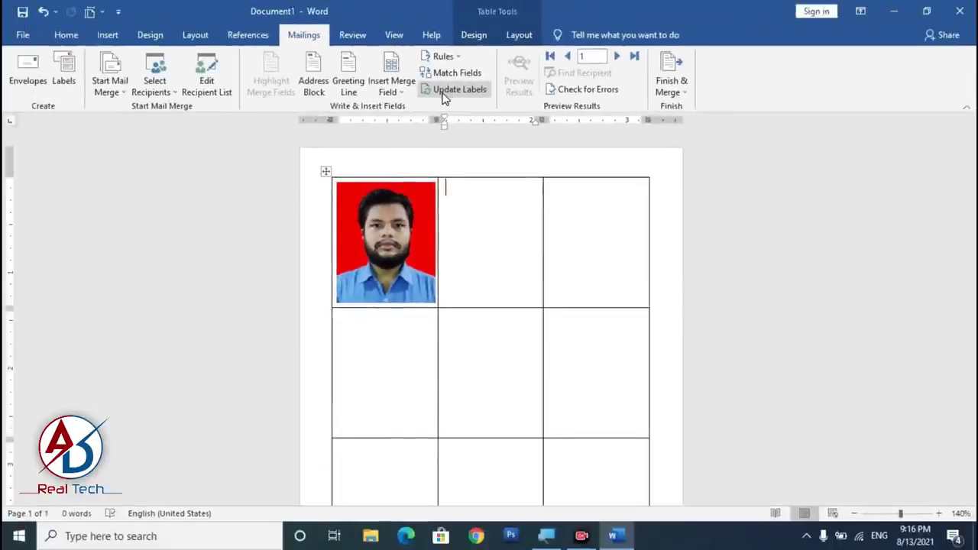
- Run Update Labels to copy the portrait into all twelve cells
click(443, 89)
ctrl+scroll(623, 344, down, 5)
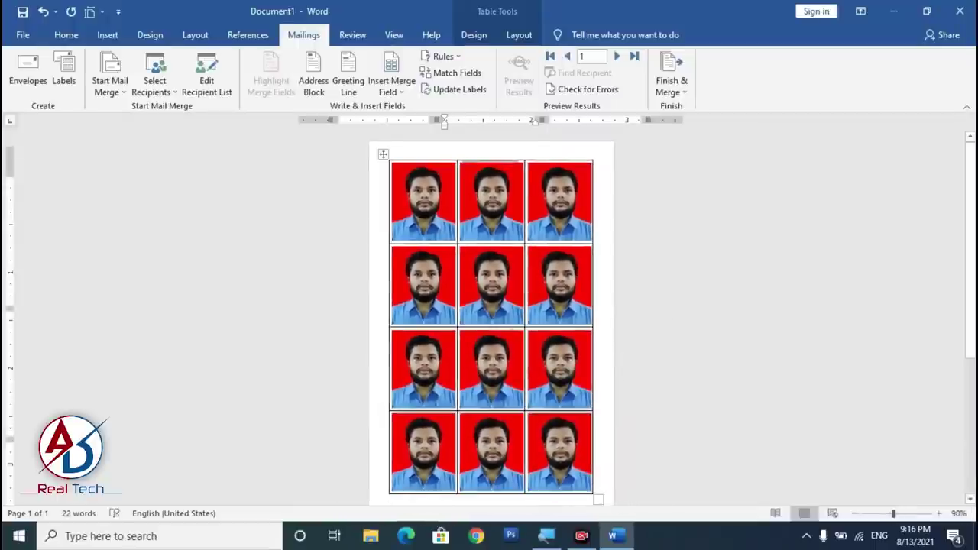
ctrl+scroll(575, 395, down, 5)
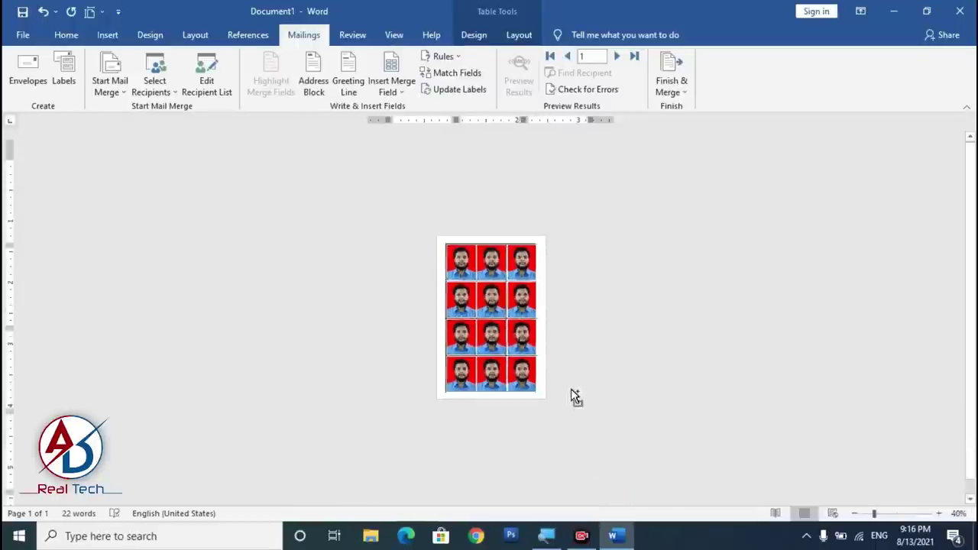
ctrl+scroll(458, 338, up, 5)
ctrl+scroll(483, 341, up, 4)
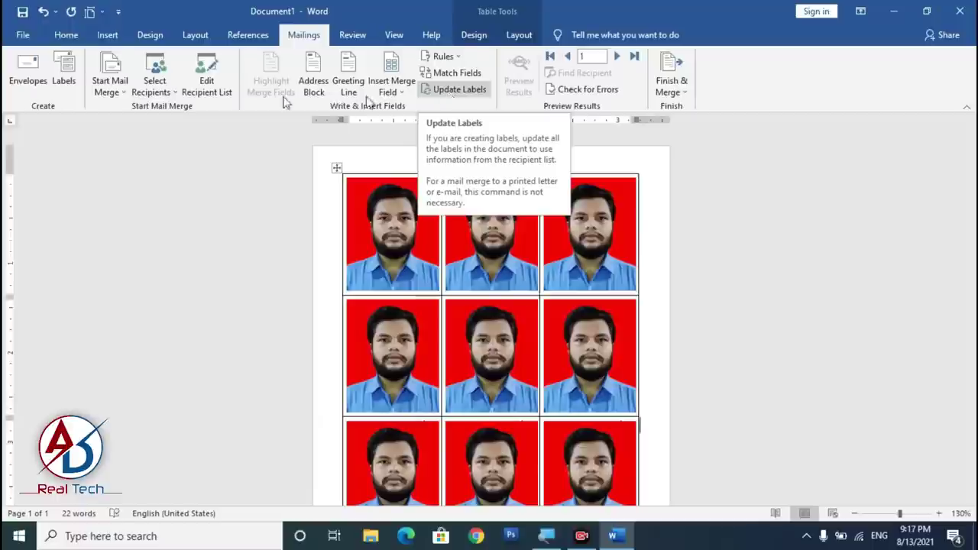
- Check the Start Mail Merge and Select Recipients menus, closing them without changes
click(120, 96)
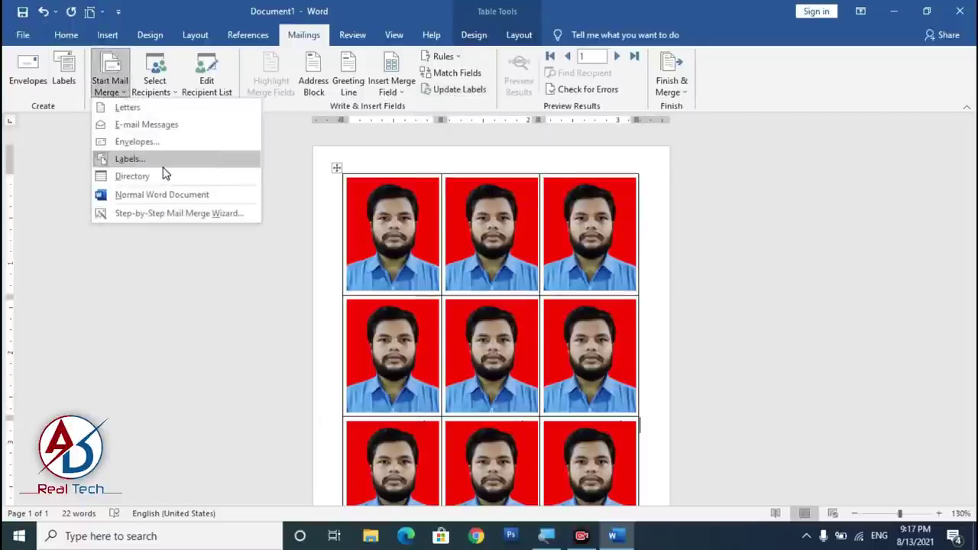
click(161, 93)
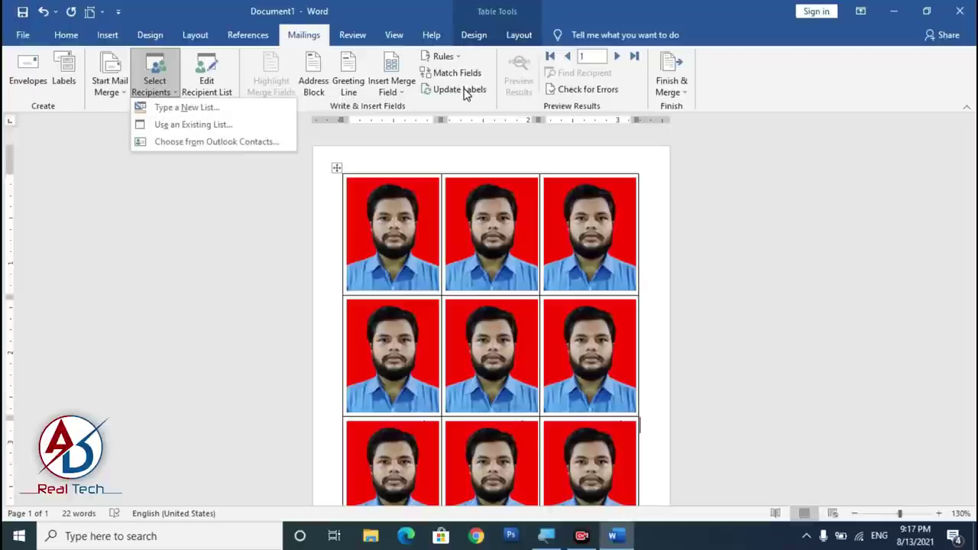
click(640, 259)
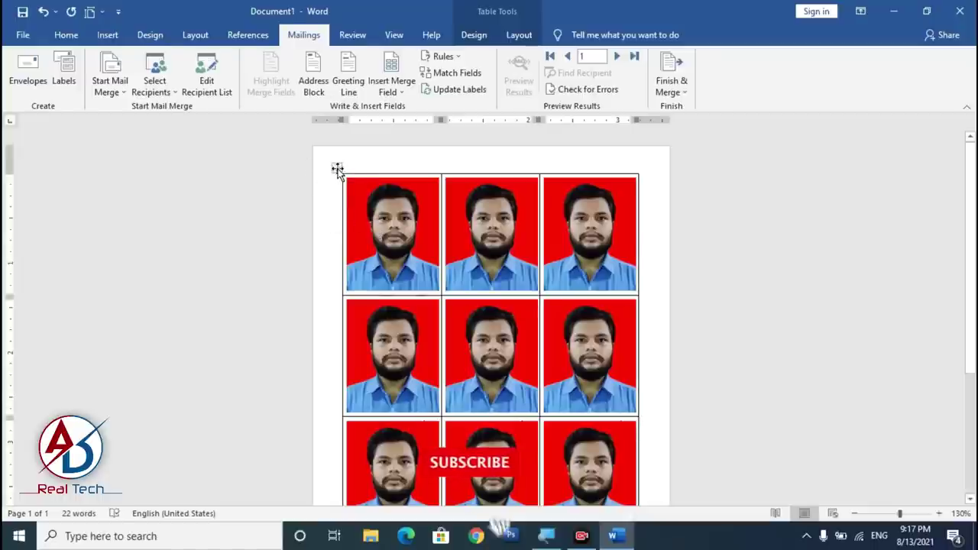
- Select the photo table and apply All Borders at 2¼ pt line weight
click(337, 168)
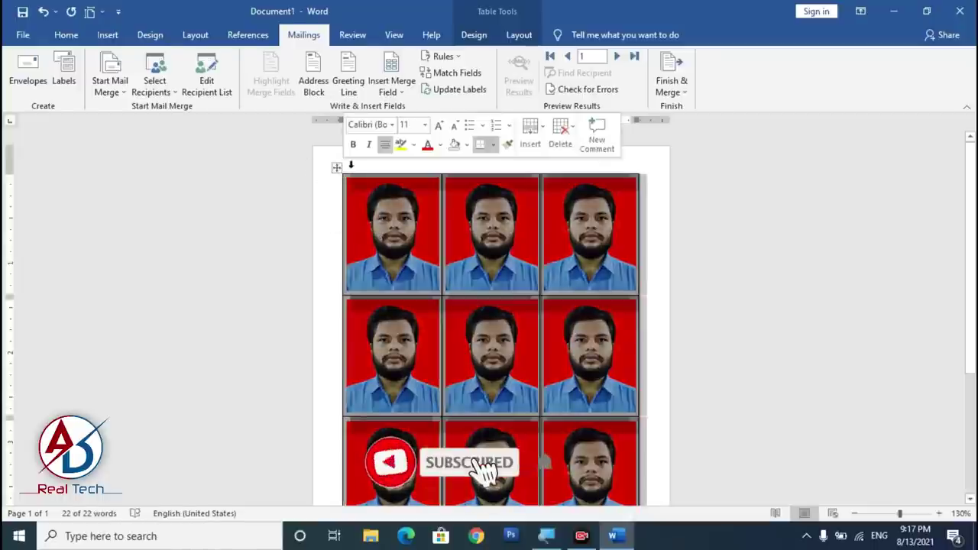
click(484, 38)
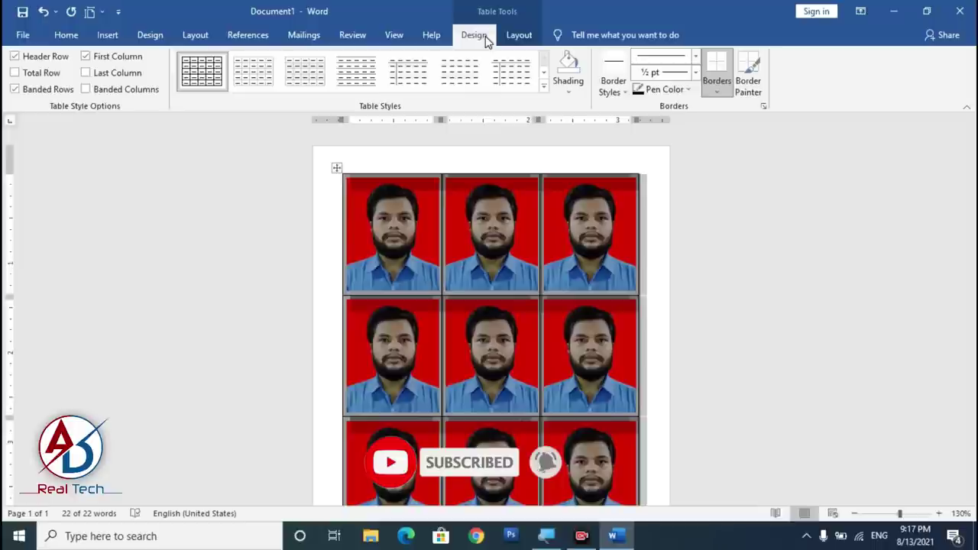
click(622, 90)
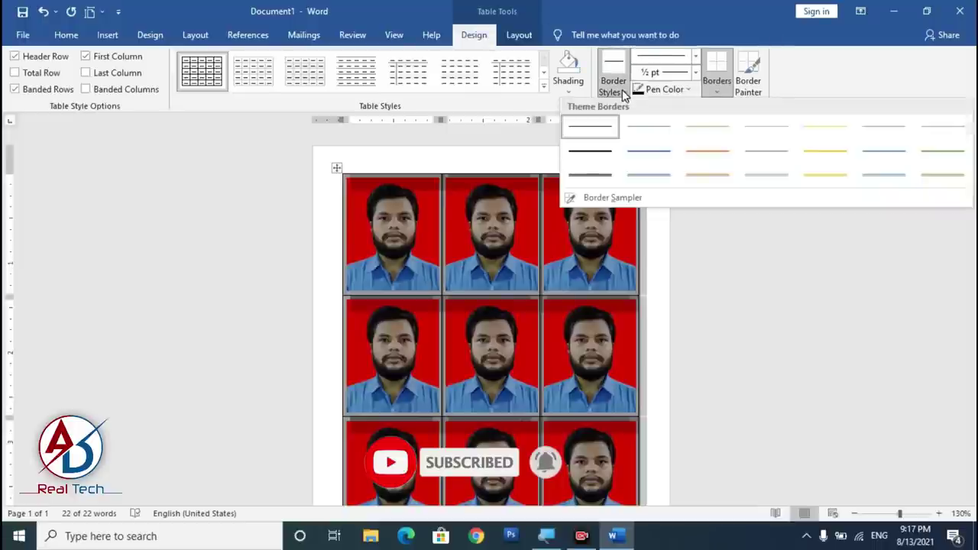
click(695, 73)
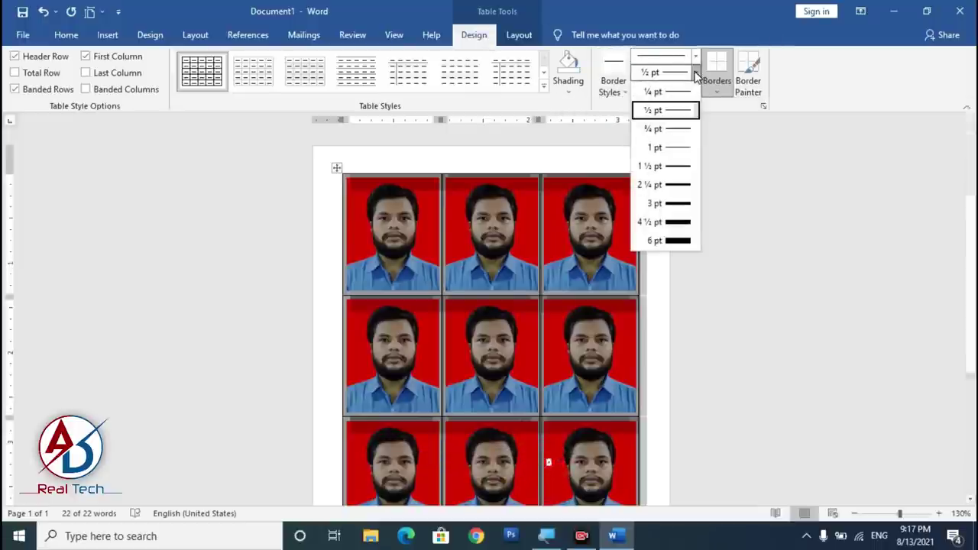
click(664, 185)
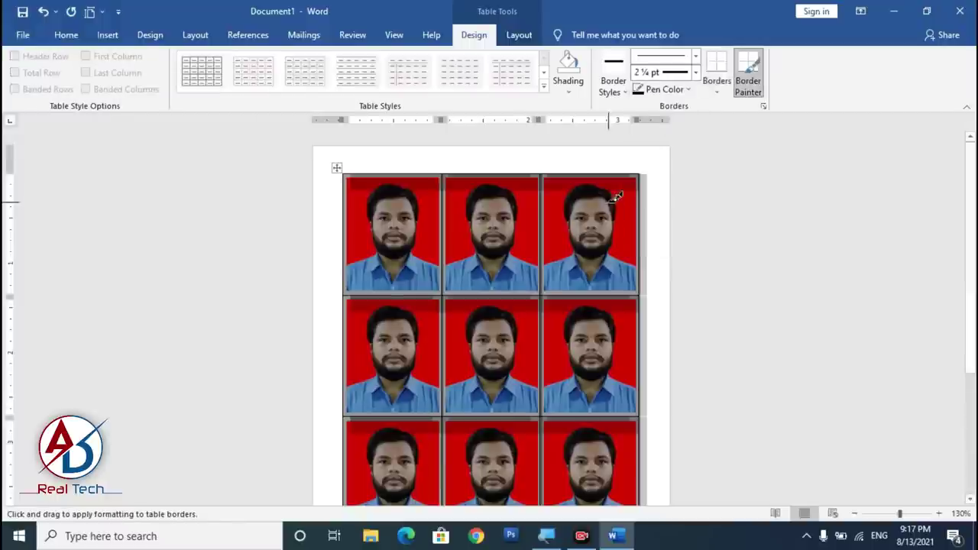
click(715, 92)
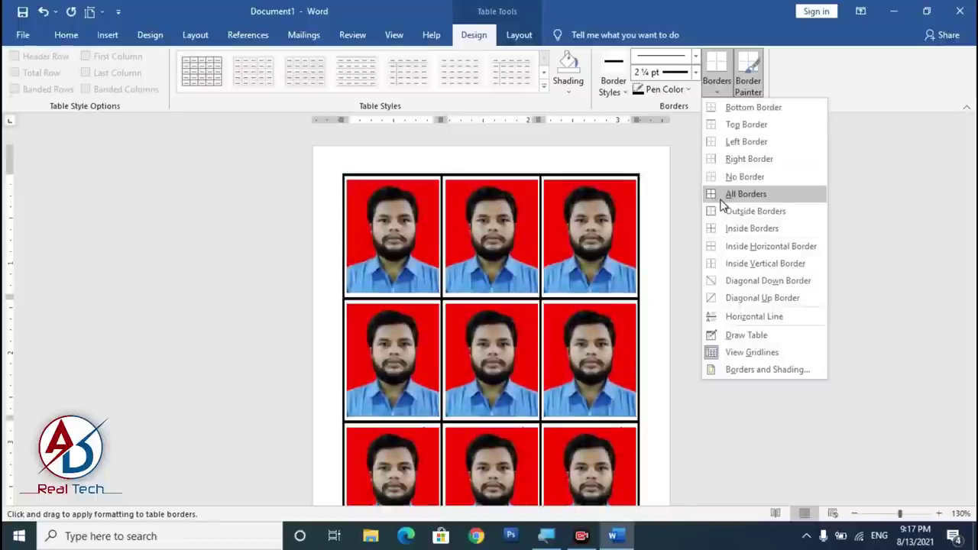
click(721, 197)
- Switch the table to No Border, leaving the twelve photos borderless
click(715, 90)
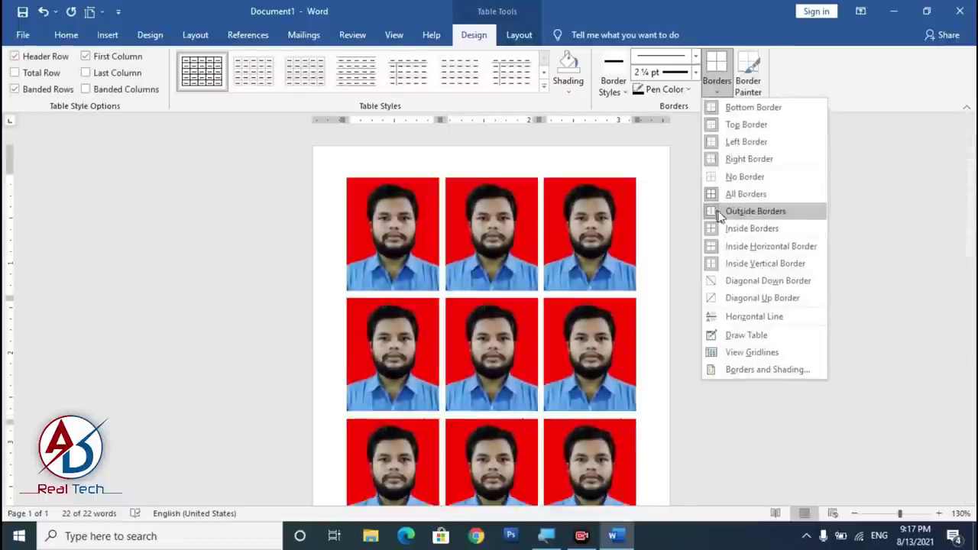
click(730, 177)
ctrl+scroll(627, 305, down, 6)
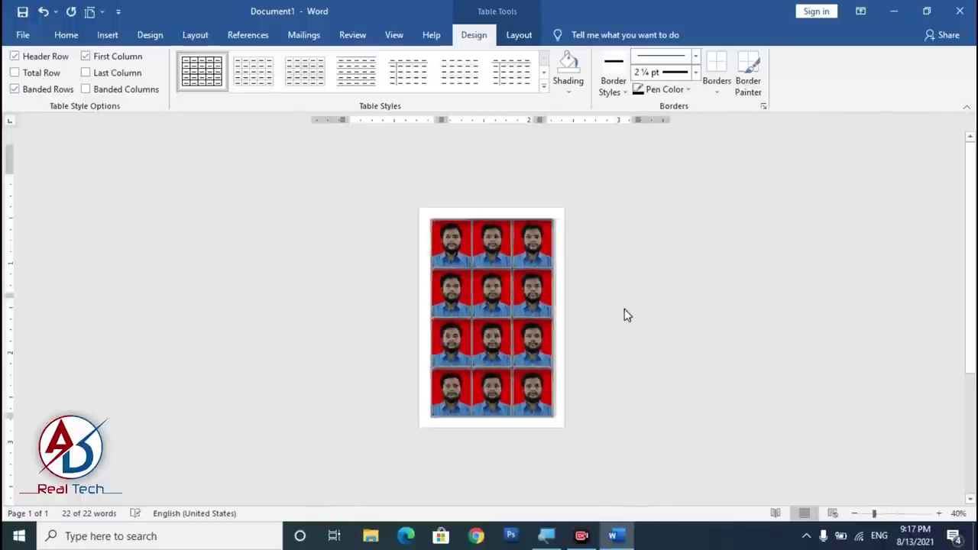
click(571, 311)
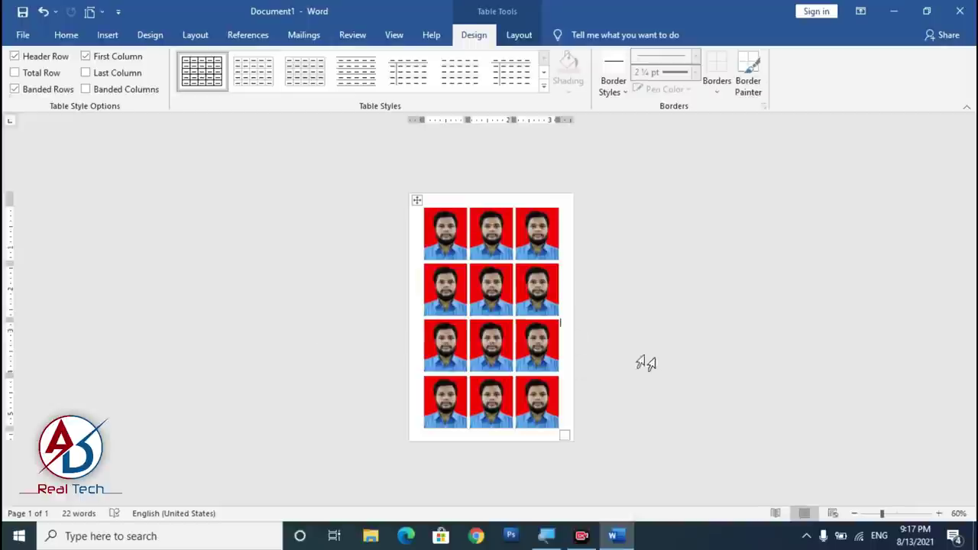
click(19, 34)
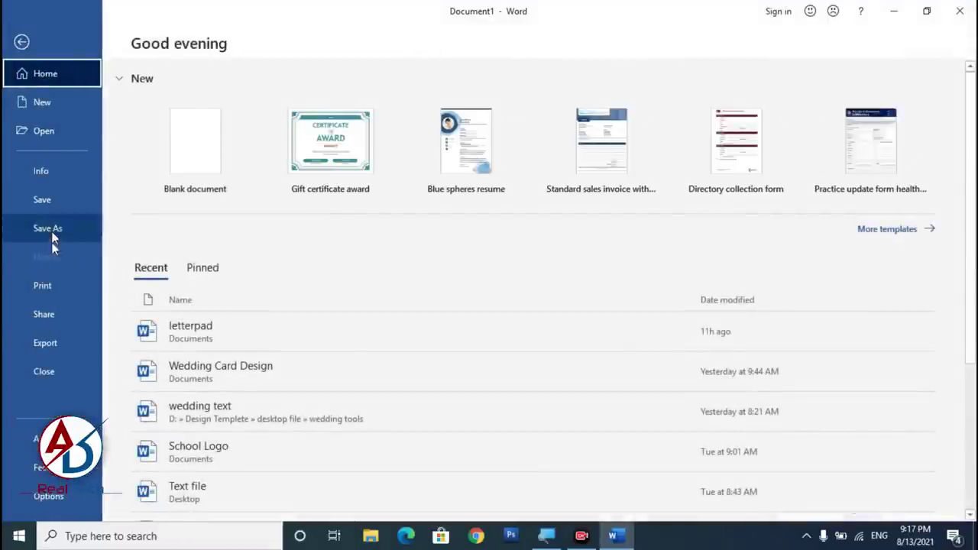
click(48, 289)
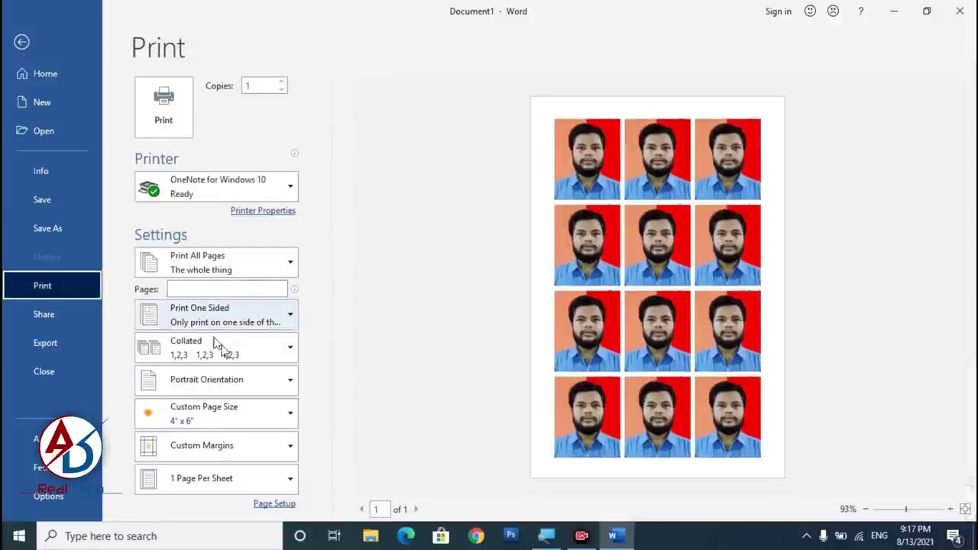
click(215, 428)
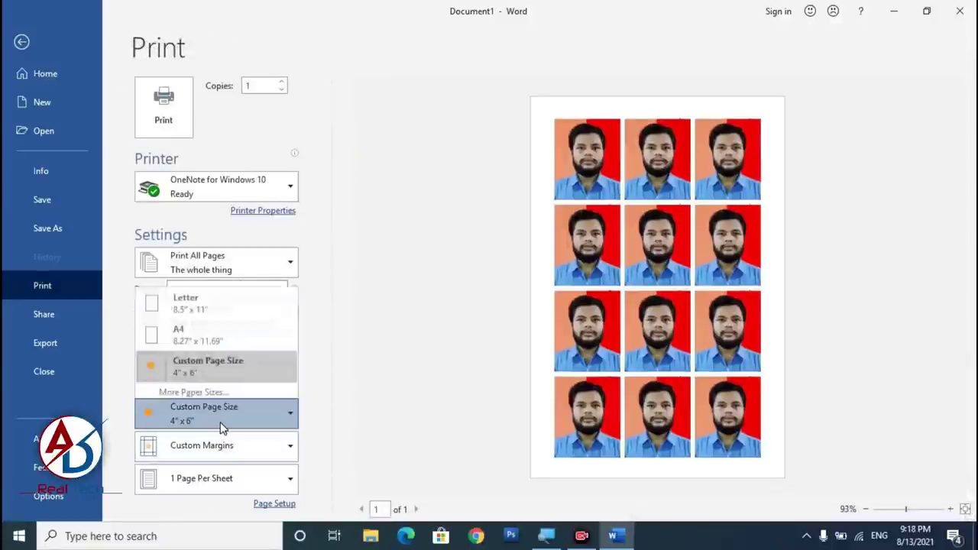
click(208, 365)
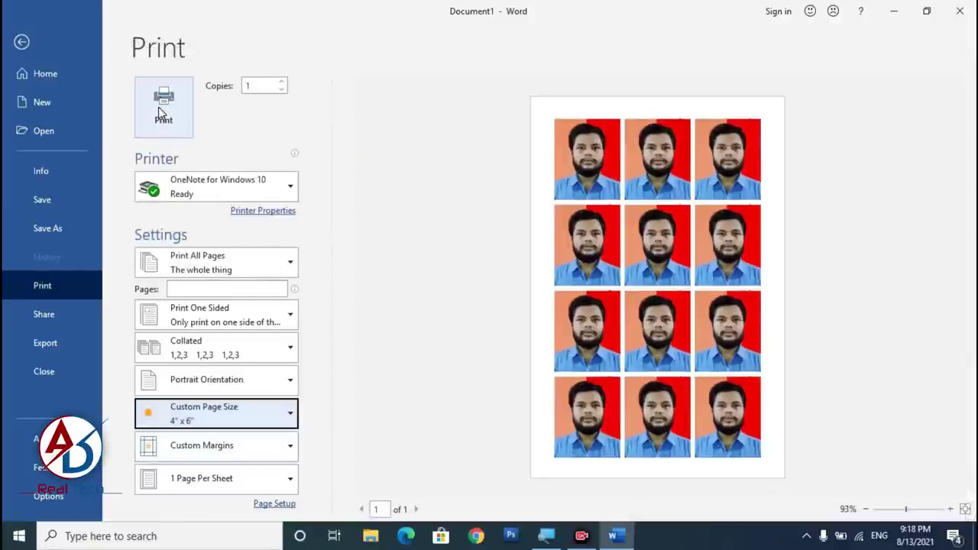
click(227, 198)
click(392, 261)
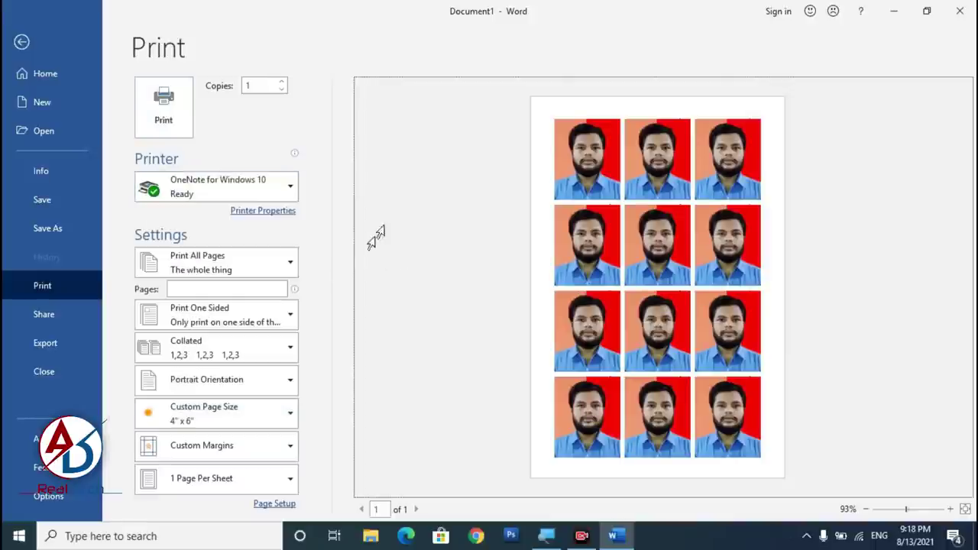
key(Escape)
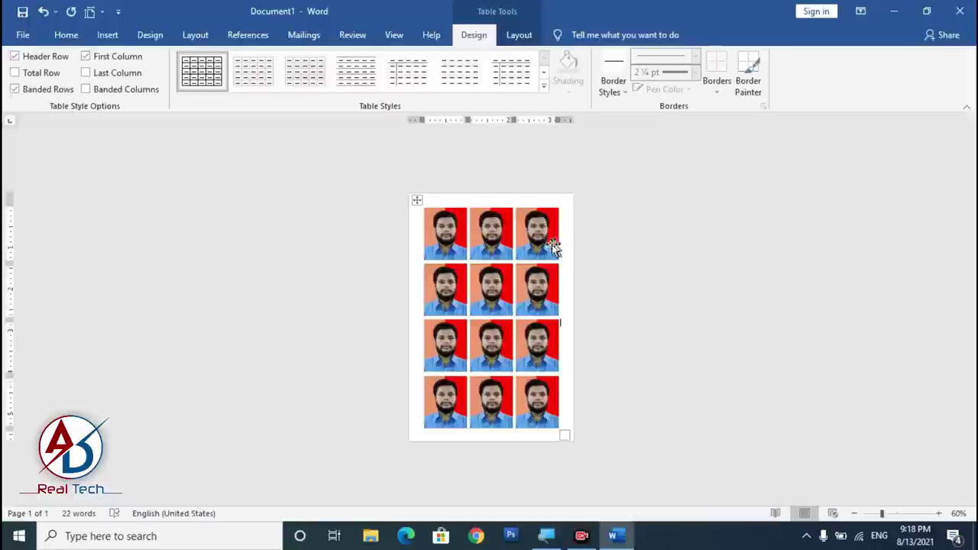
scroll(550, 348, up, 4)
scroll(535, 359, up, 4)
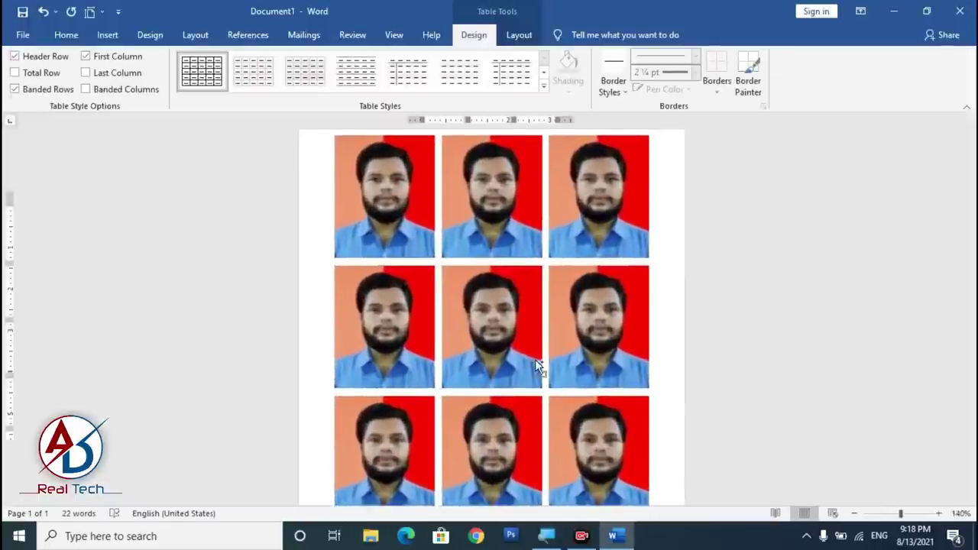
scroll(535, 361, down, 7)
scroll(534, 367, down, 2)
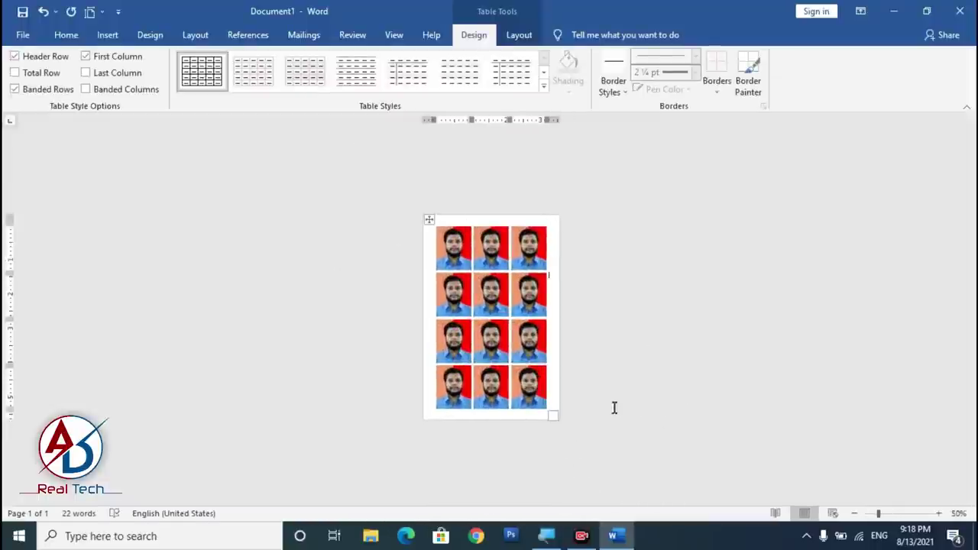